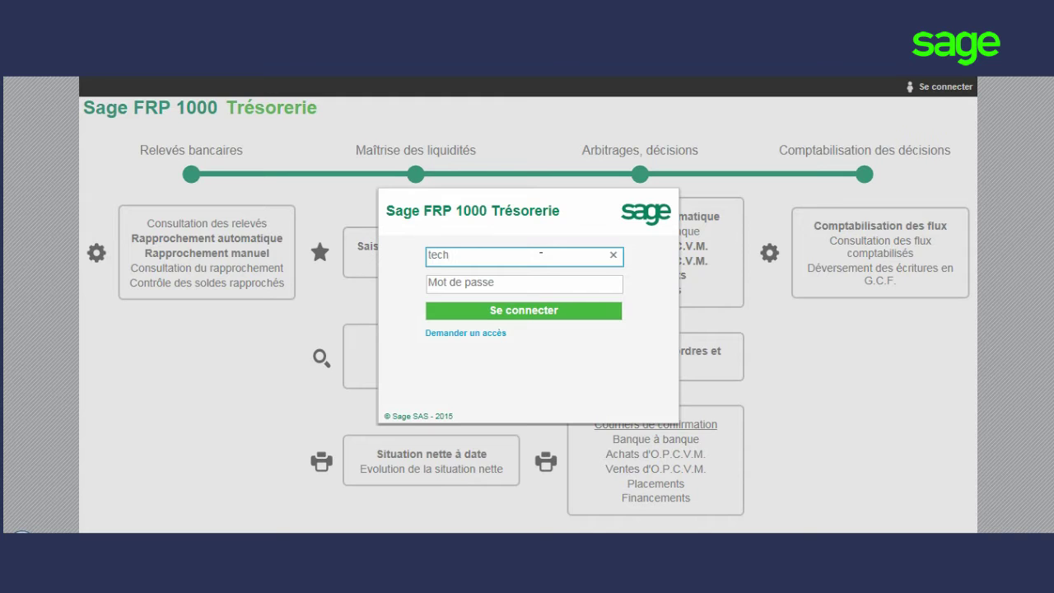
Log in with the tech account and check the bank remittances awaiting validation on the dashboard.
{"action": "left_click", "coordinate": [524, 312]}
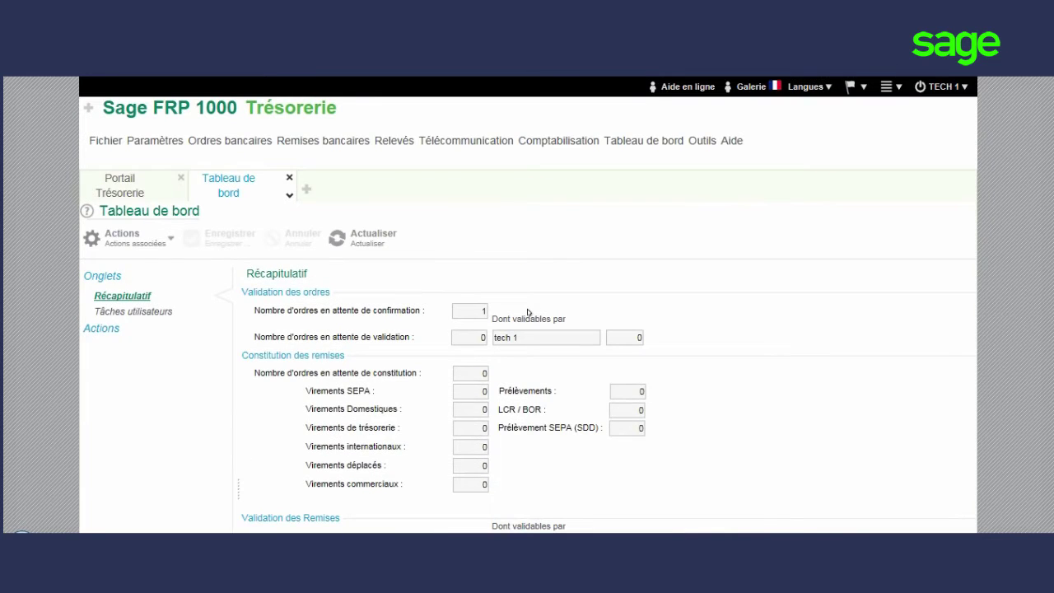
{"action": "scroll", "coordinate": [527, 304], "scroll_direction": "down", "scroll_amount": 5}
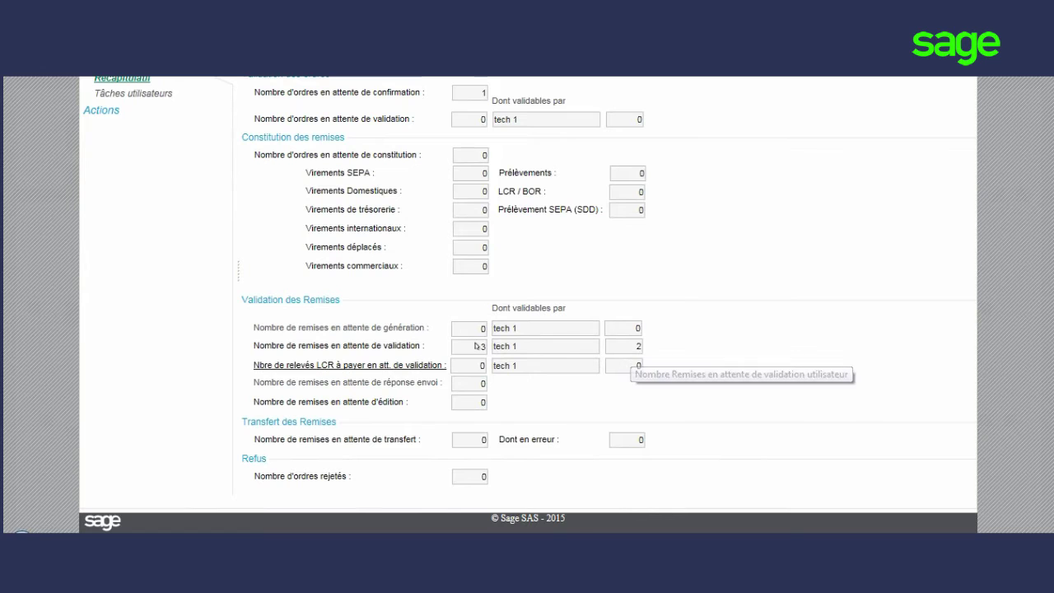
{"action": "scroll", "coordinate": [372, 347], "scroll_direction": "up", "scroll_amount": 1}
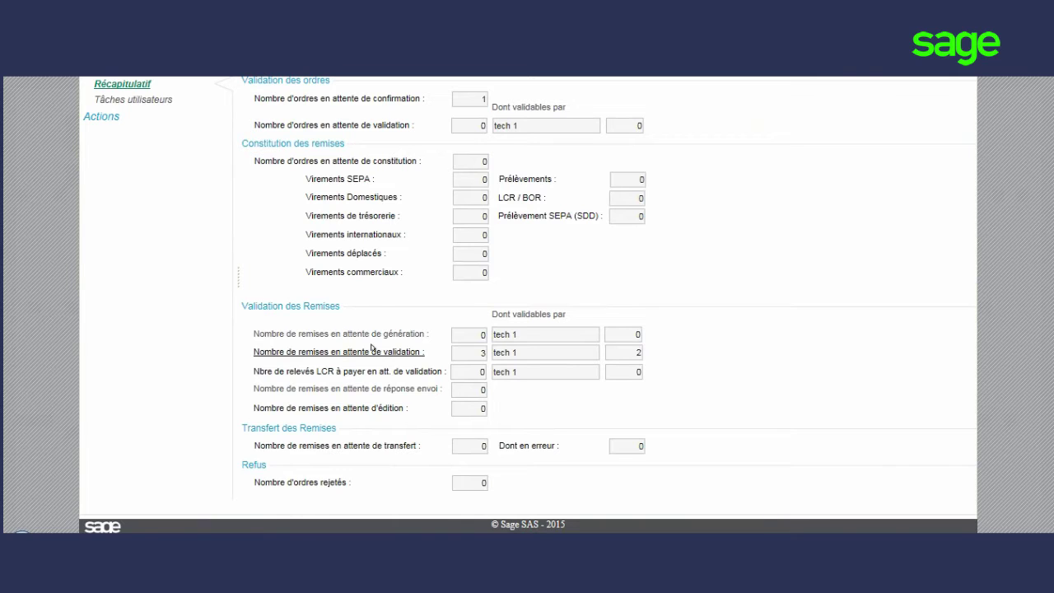
Open the Validation des remises assistant from the pending validation item, keep the default criteria and list the remittances.
{"action": "left_click", "coordinate": [372, 347]}
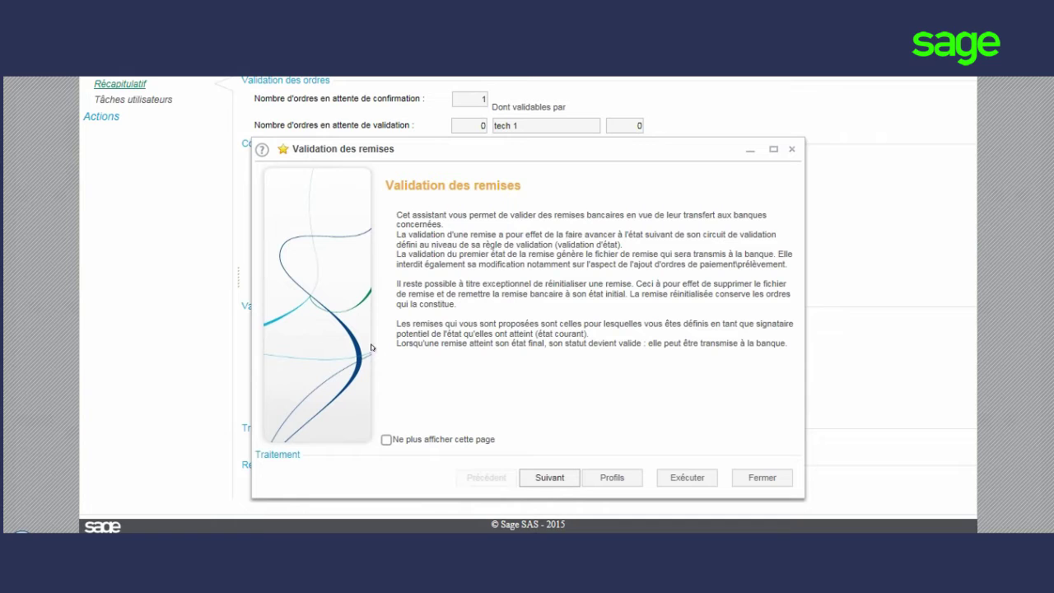
{"action": "left_click", "coordinate": [536, 478]}
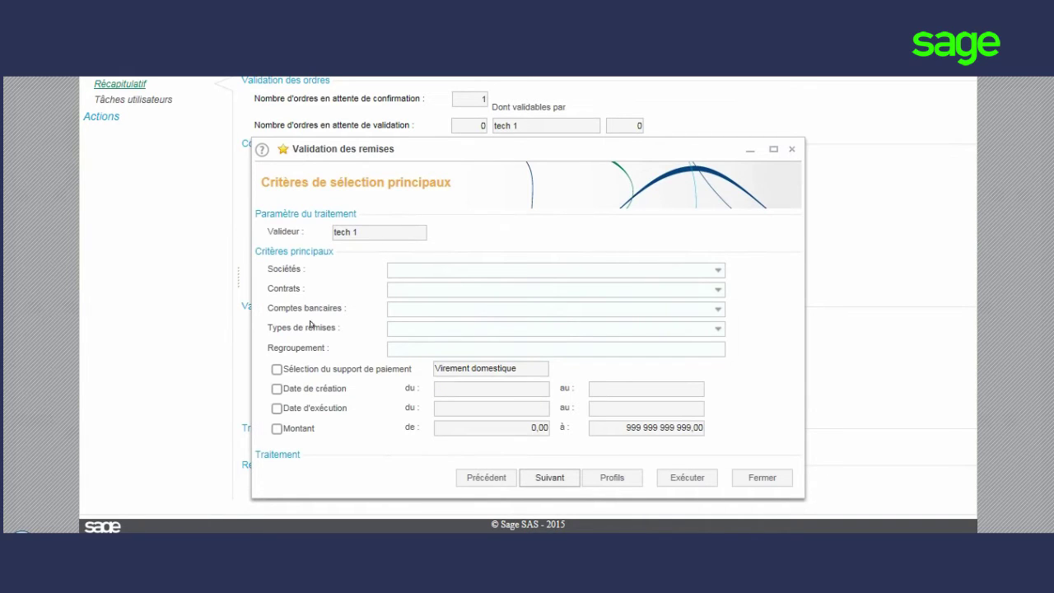
{"action": "left_click", "coordinate": [550, 477]}
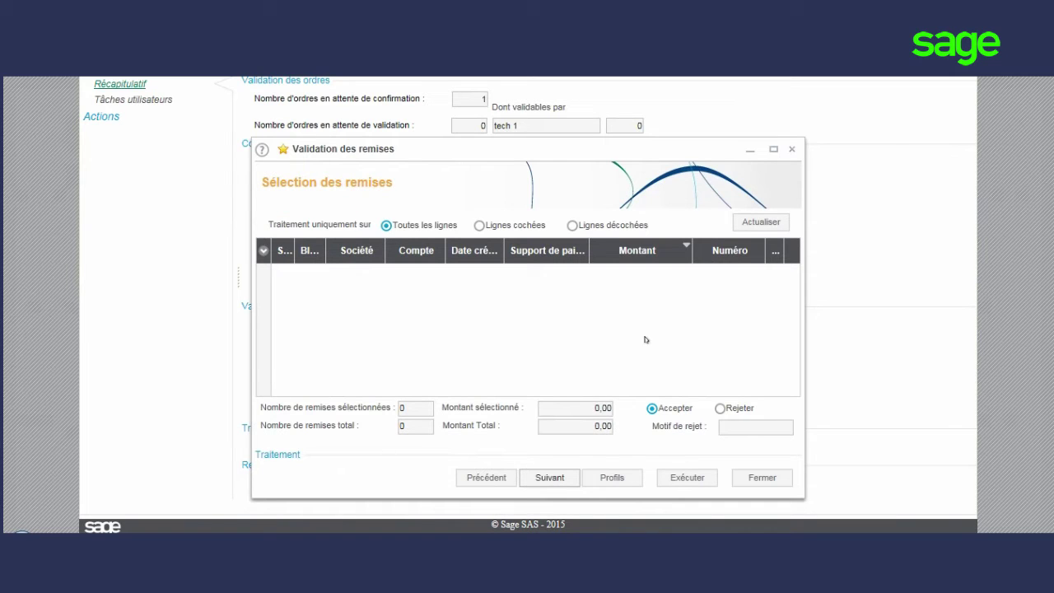
{"action": "left_click", "coordinate": [744, 220]}
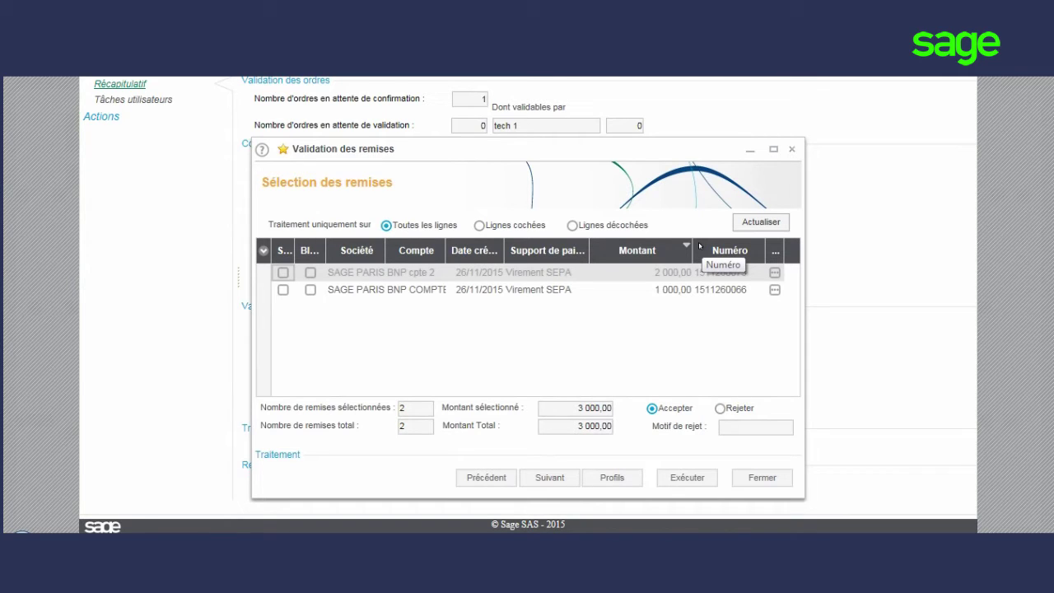
Select the 2 000,00 remittance on BNP cpte 2 for processing and consult its detail record.
{"action": "left_click", "coordinate": [284, 272]}
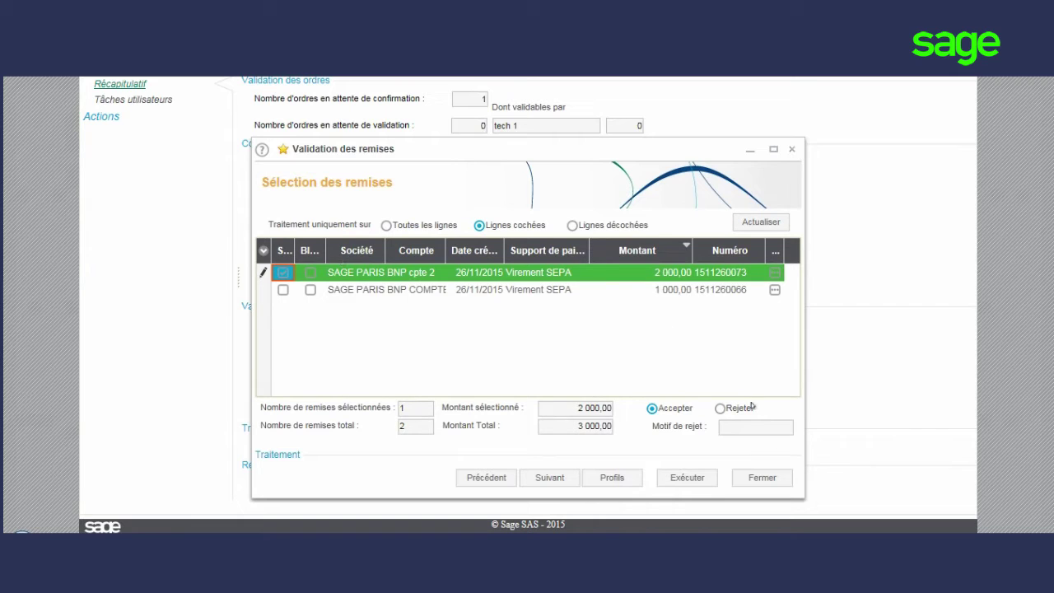
{"action": "left_click", "coordinate": [775, 274]}
{"action": "left_click", "coordinate": [780, 272]}
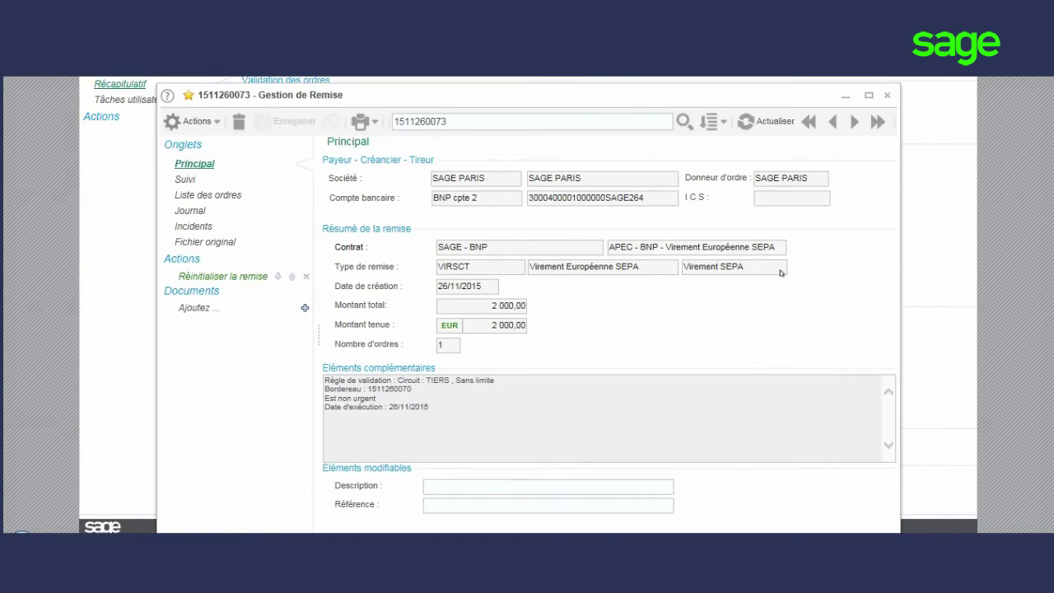
{"action": "left_click", "coordinate": [886, 96]}
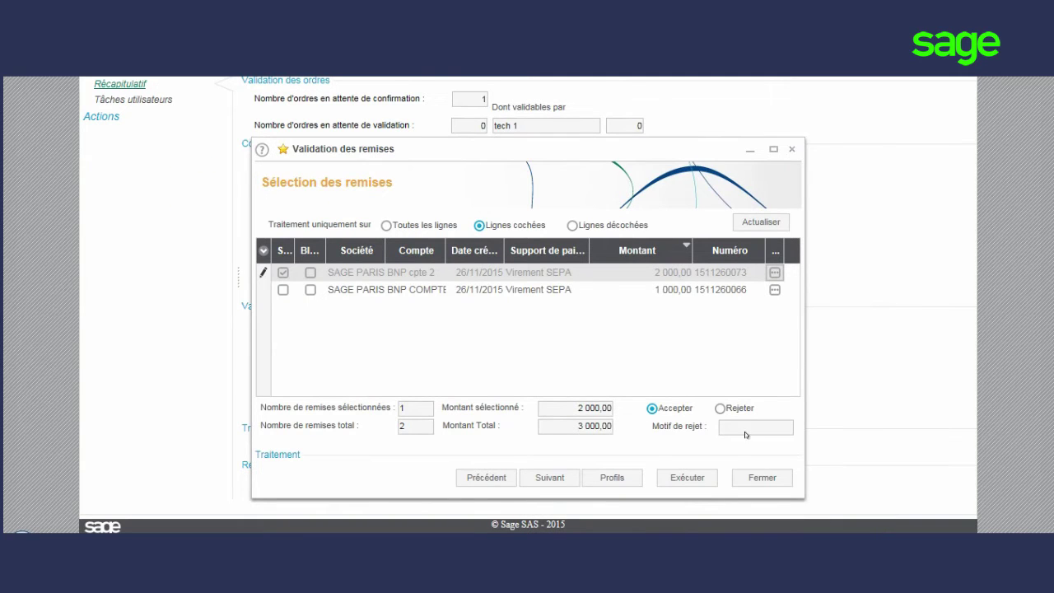
Reject the selected 2 000,00 remittance with the reason REFUS, run the processing and close the report.
{"action": "left_click", "coordinate": [720, 408]}
{"action": "left_click", "coordinate": [787, 428]}
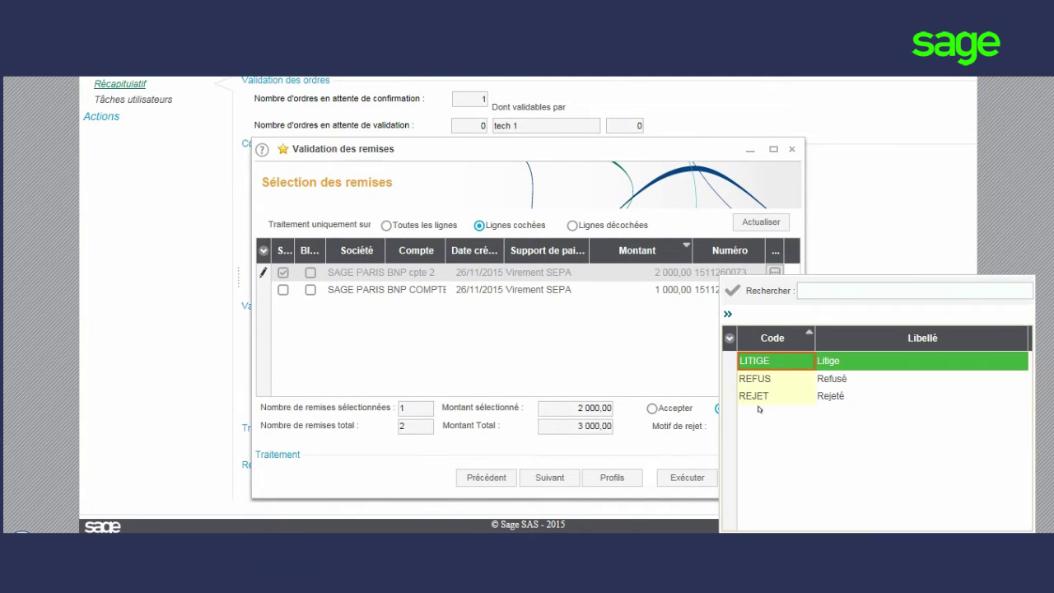
{"action": "left_click", "coordinate": [759, 381]}
{"action": "left_click", "coordinate": [759, 379]}
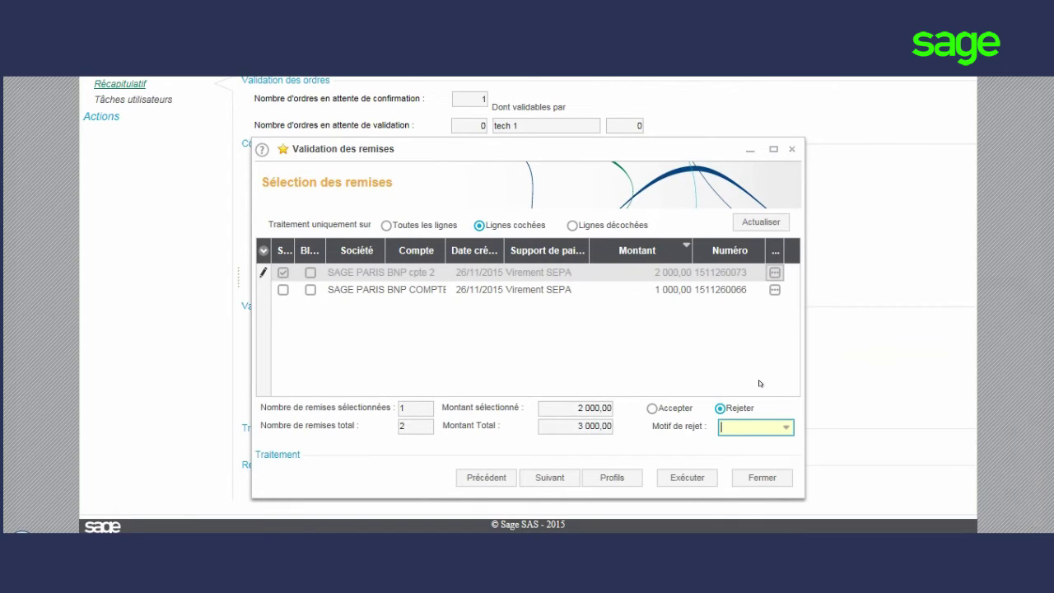
{"action": "left_click", "coordinate": [696, 479]}
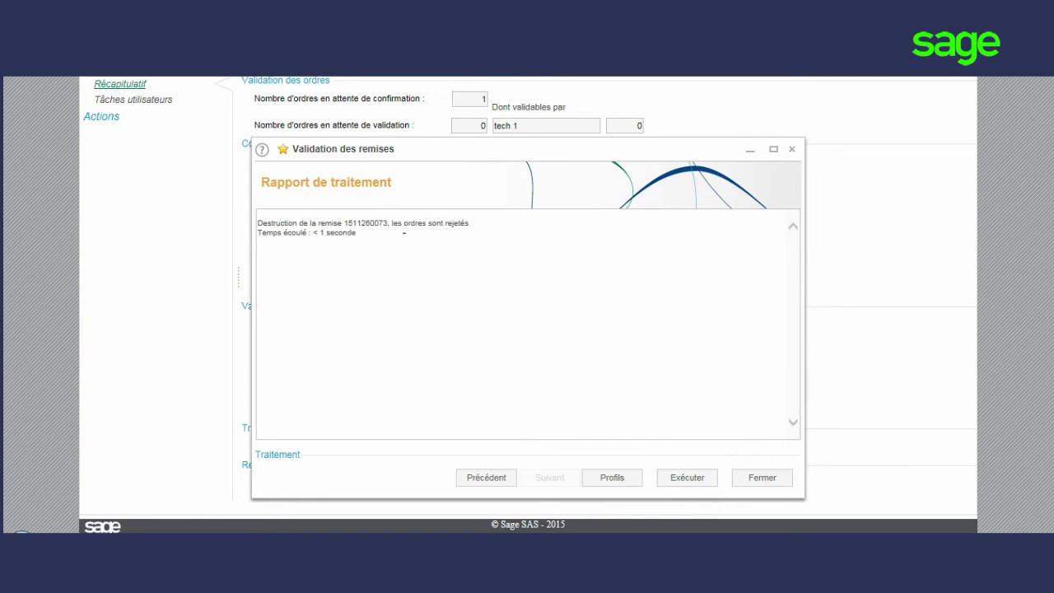
{"action": "left_click", "coordinate": [778, 478]}
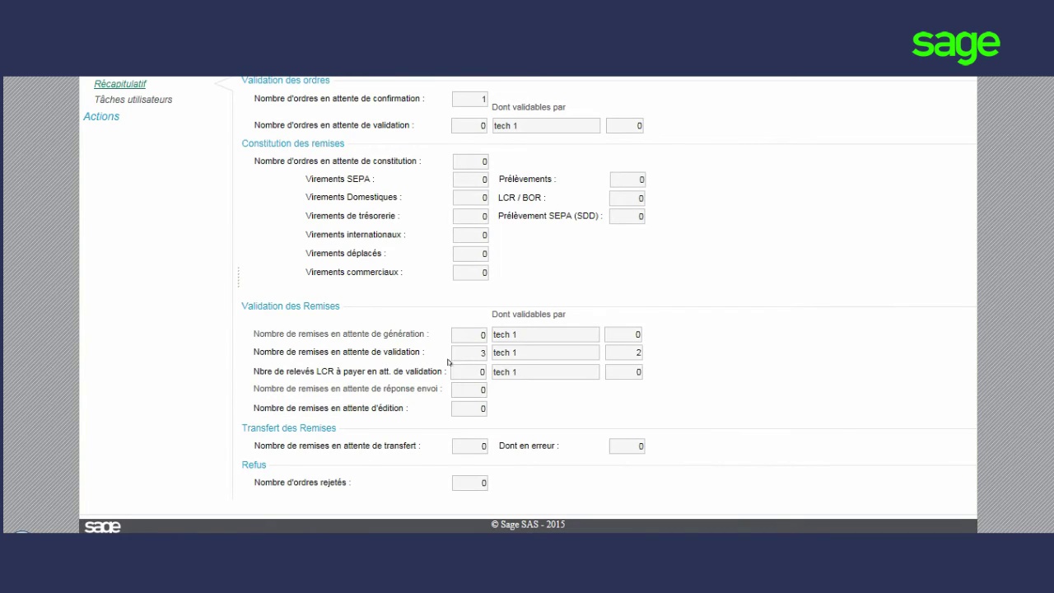
Restart the Validation des remises assistant with the default criteria and list the remittances still awaiting validation.
{"action": "left_click", "coordinate": [395, 352]}
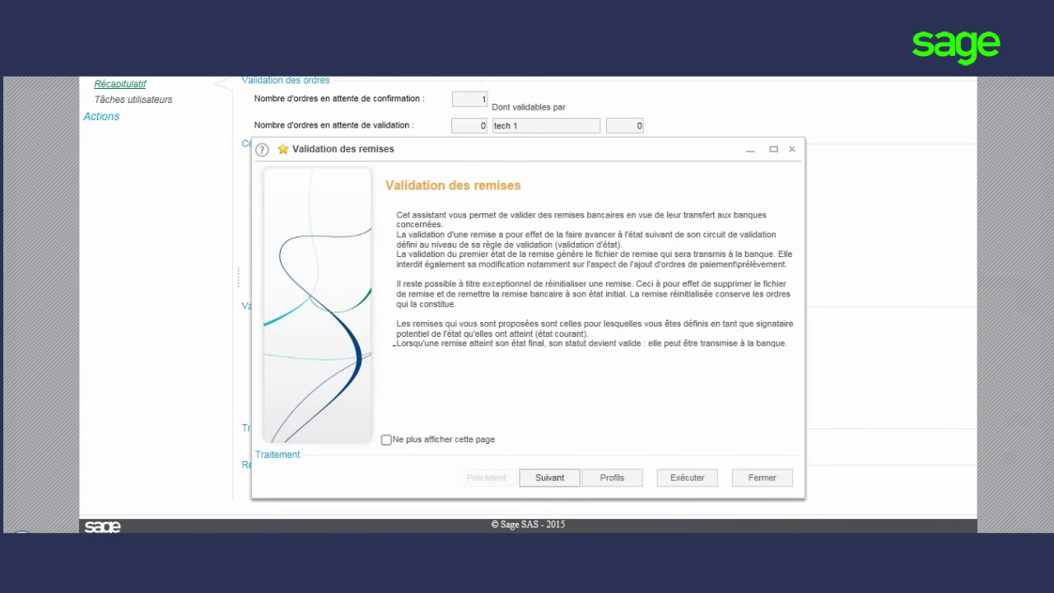
{"action": "left_click", "coordinate": [554, 479]}
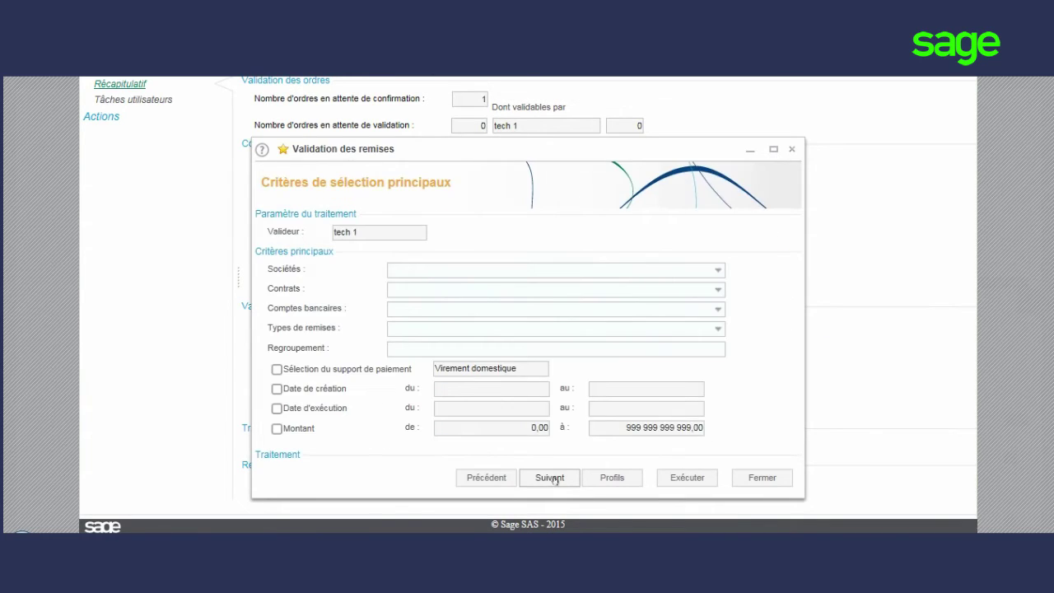
{"action": "left_click", "coordinate": [554, 479]}
{"action": "left_click", "coordinate": [749, 223]}
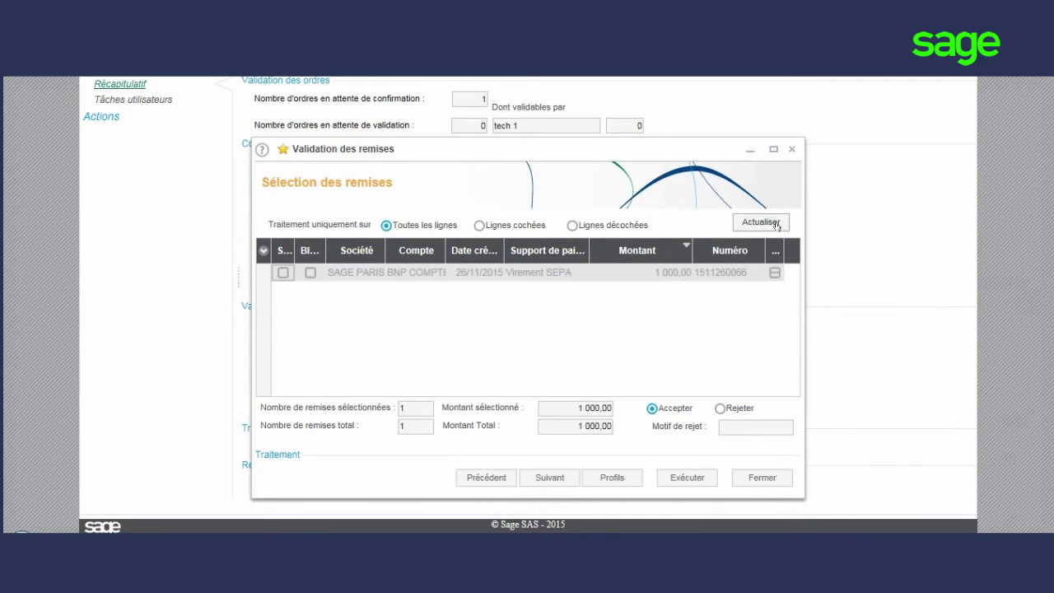
Consult the detail record of the 1 000,00 remittance and its attached Fact1000 invoice, closing both after viewing.
{"action": "left_click", "coordinate": [774, 273]}
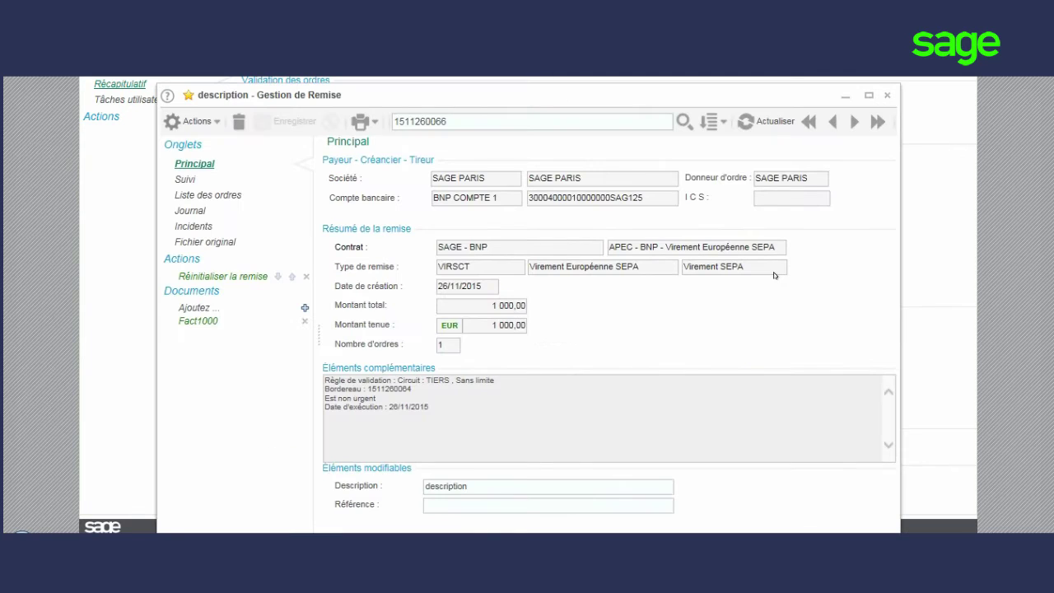
{"action": "left_click", "coordinate": [191, 321]}
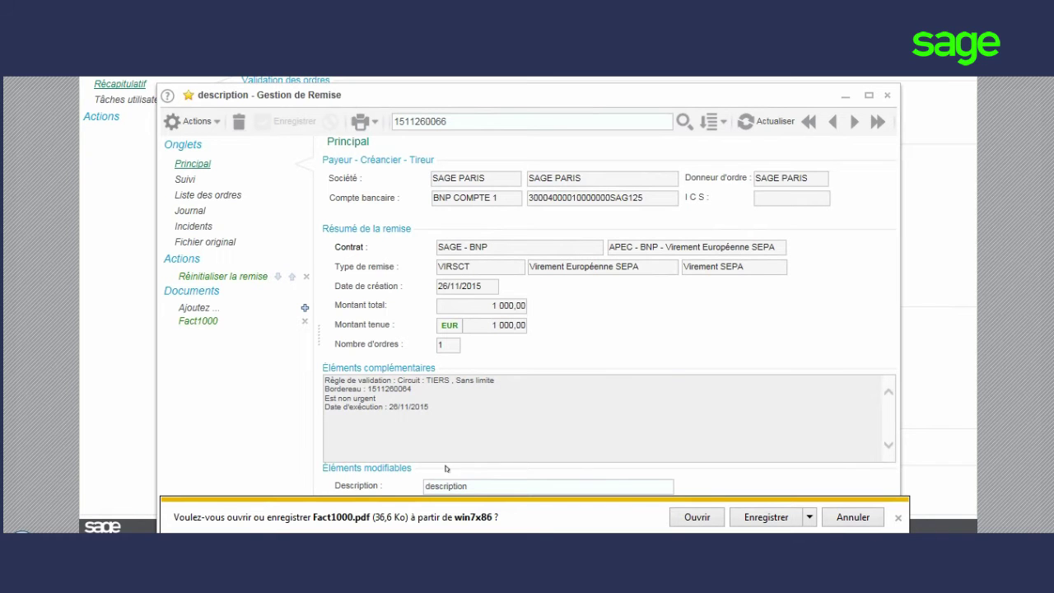
{"action": "left_click", "coordinate": [704, 516]}
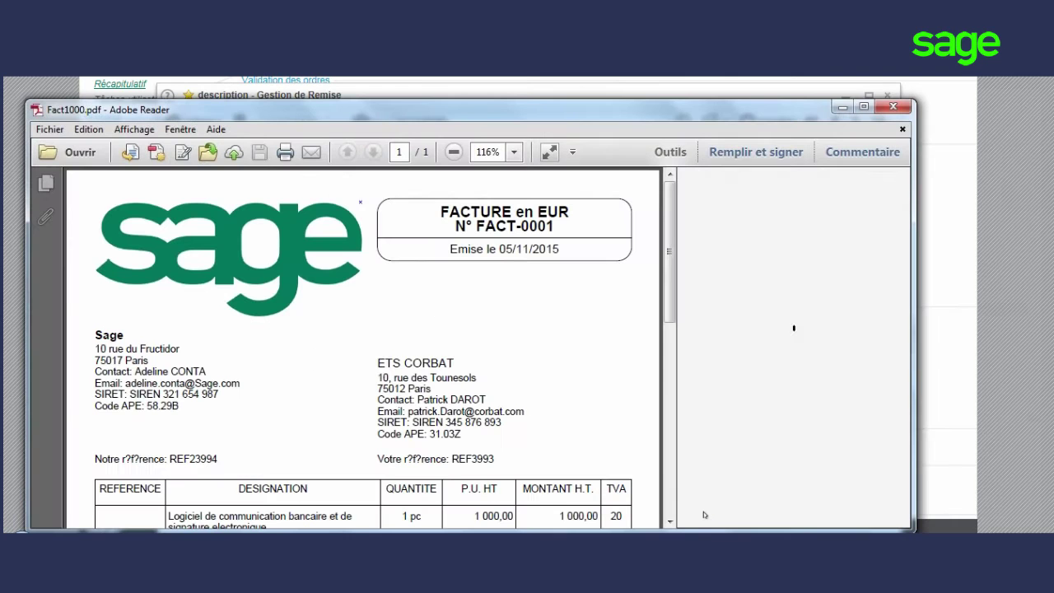
{"action": "mouse_move", "coordinate": [666, 289]}
{"action": "left_mouse_down"}
{"action": "mouse_move", "coordinate": [663, 488]}
{"action": "mouse_move", "coordinate": [668, 284]}
{"action": "left_mouse_up"}
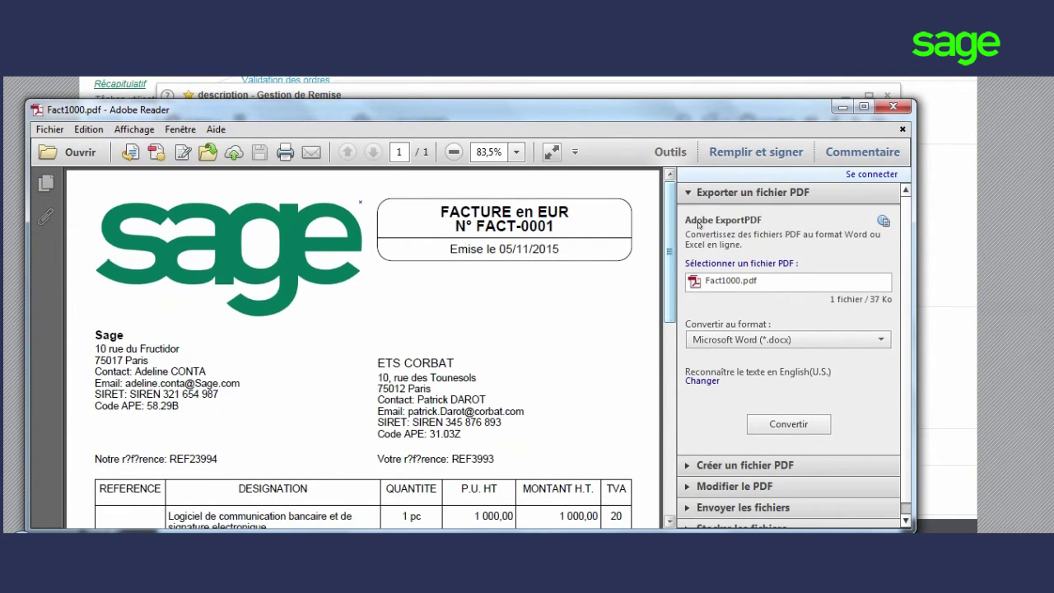
{"action": "left_click", "coordinate": [898, 105]}
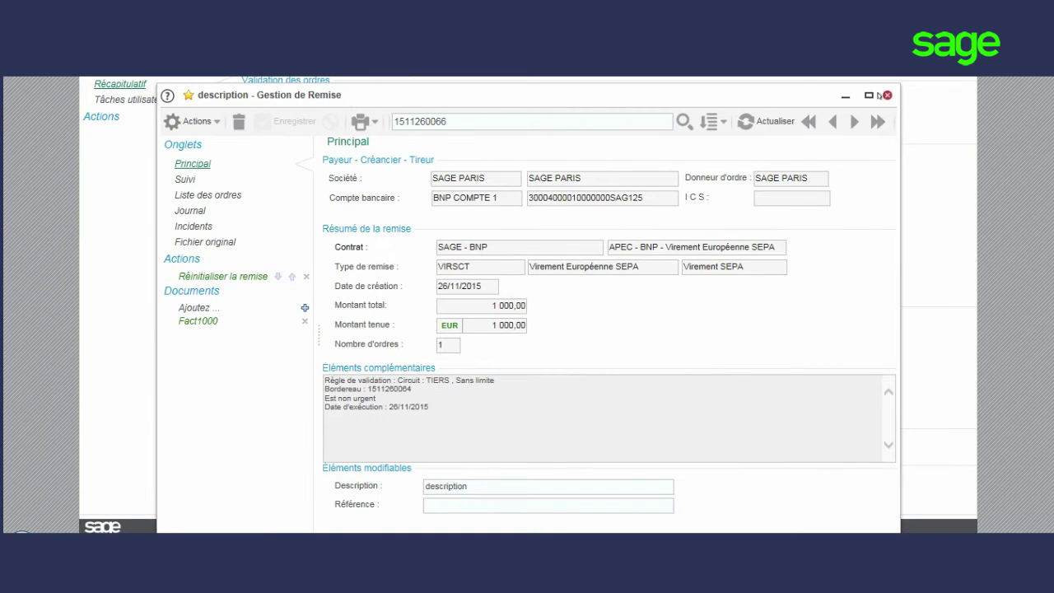
{"action": "left_click", "coordinate": [887, 96]}
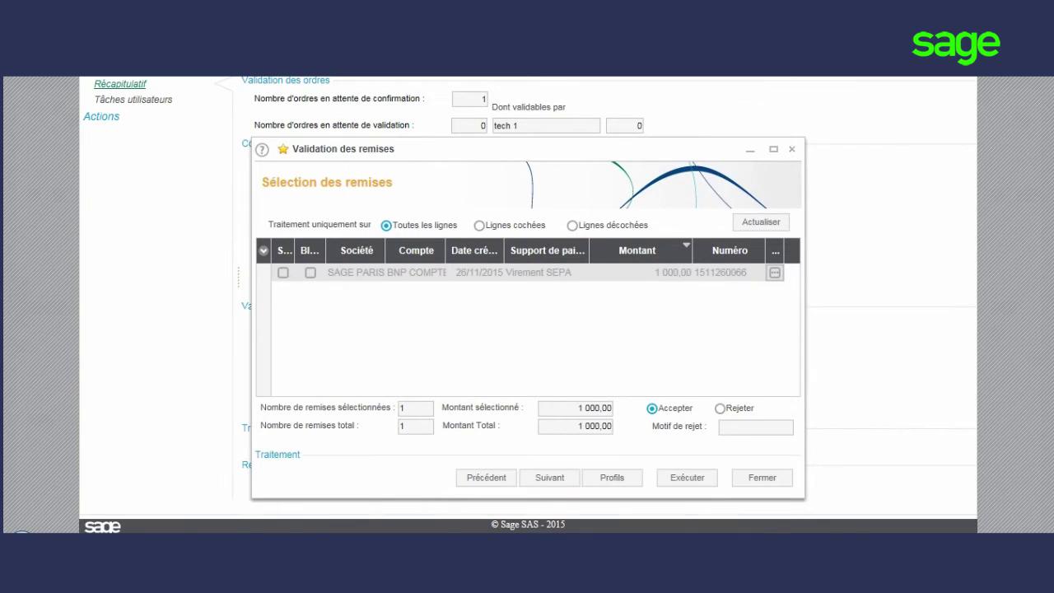
Validate the 1 000,00 remittance as accepted, sign it with the eToken password and close the processing report.
{"action": "left_click", "coordinate": [684, 477]}
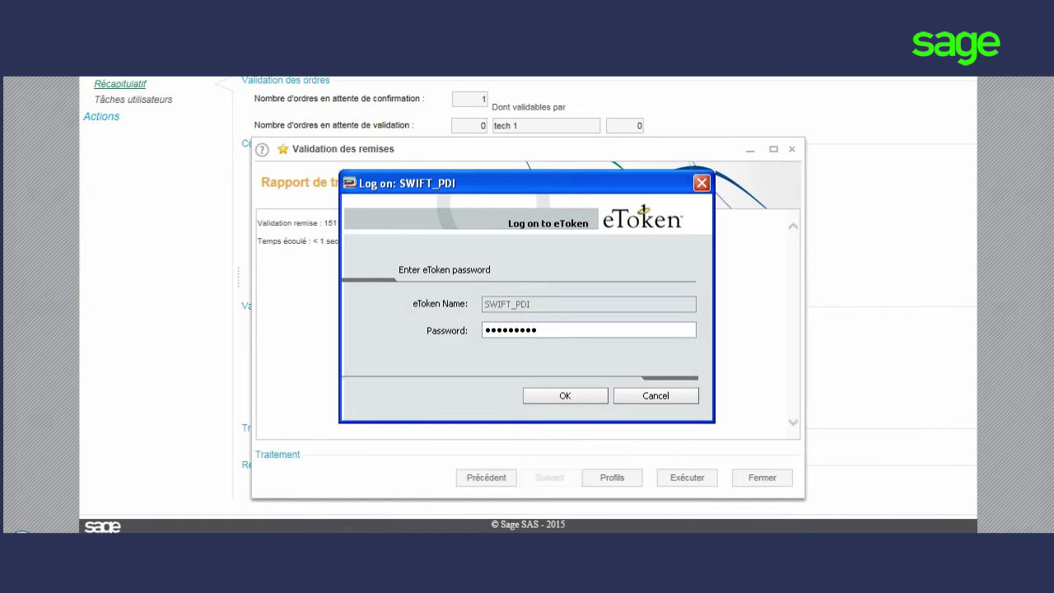
{"action": "key", "text": "Return"}
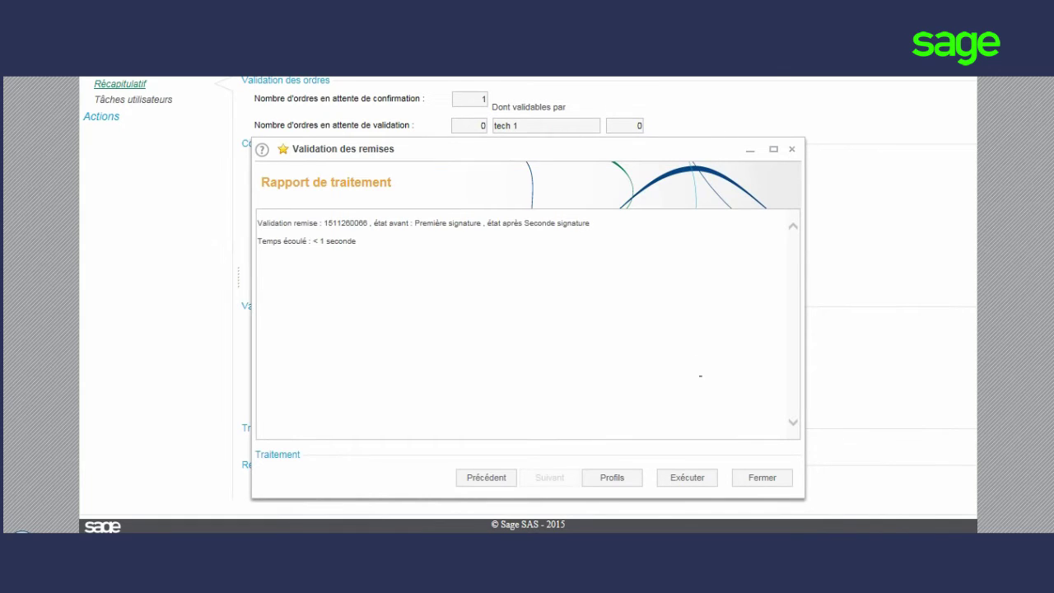
{"action": "left_click", "coordinate": [762, 477]}
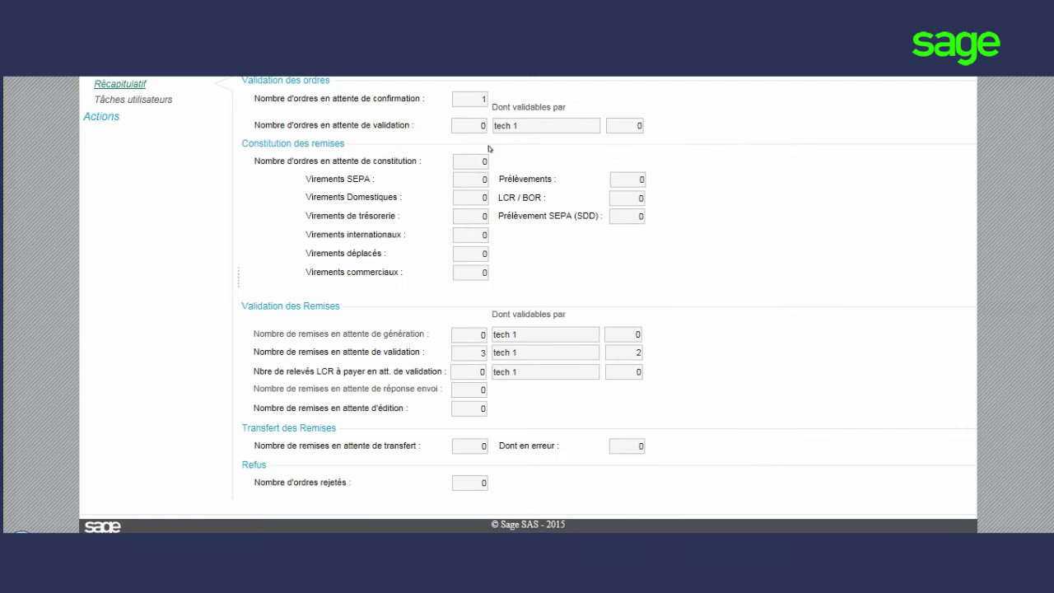
Refresh the dashboard and check the counts of remittances awaiting validation and of rejected orders.
{"action": "scroll", "coordinate": [634, 264], "scroll_direction": "up", "scroll_amount": 3}
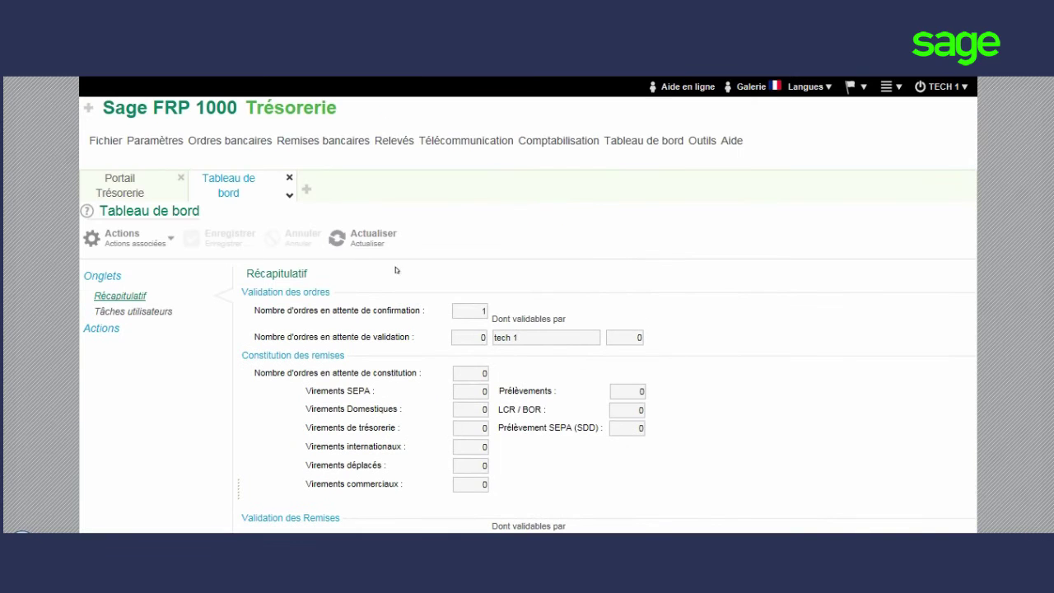
{"action": "scroll", "coordinate": [577, 330], "scroll_direction": "down", "scroll_amount": 3}
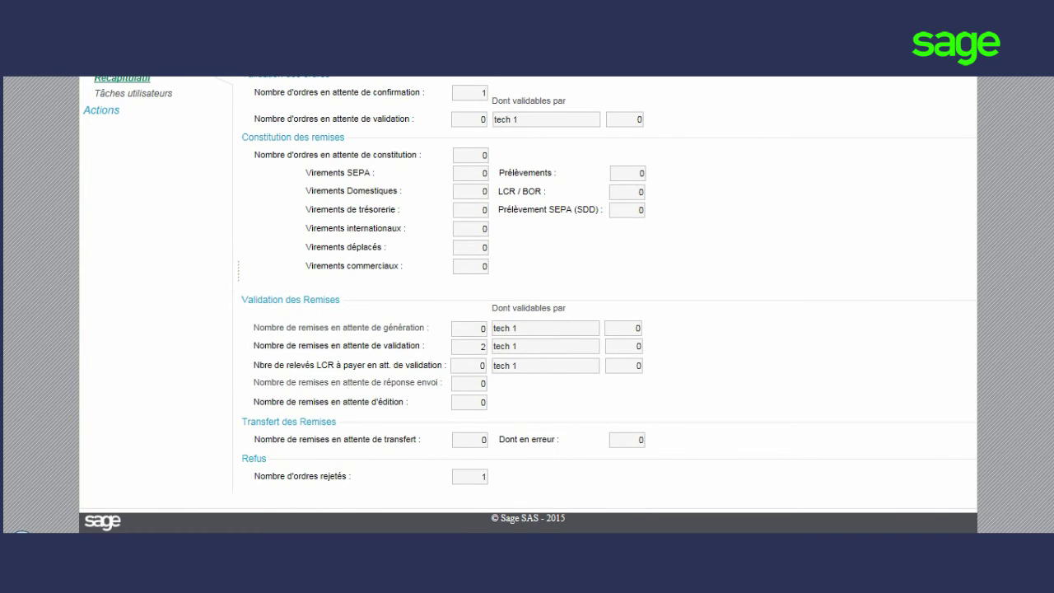
{"action": "scroll", "coordinate": [1042, 171], "scroll_direction": "up", "scroll_amount": 3}
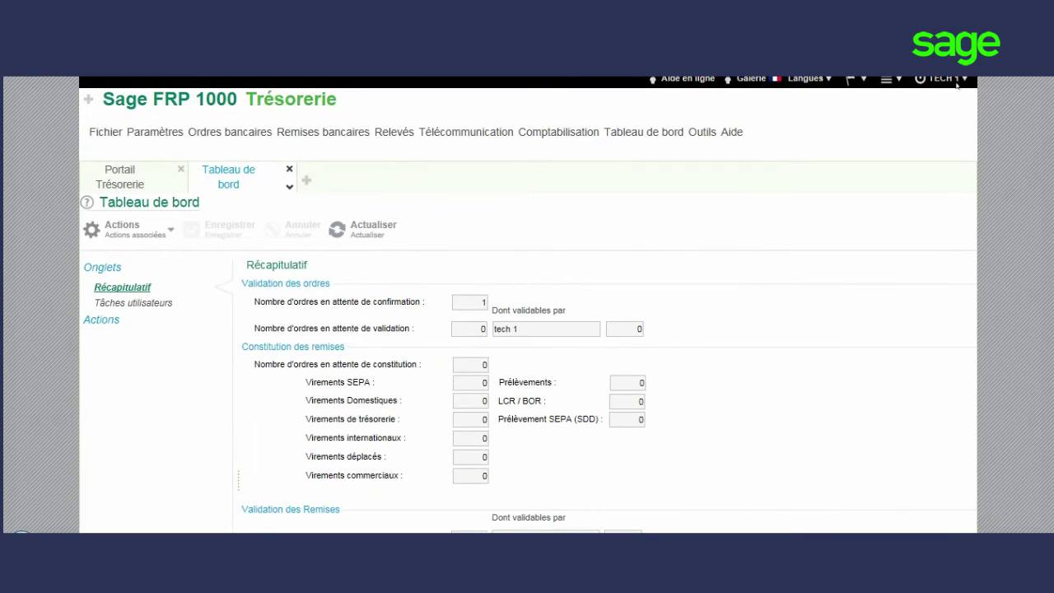
Log out of the tech 1 session and log back in with the DIR1 account.
{"action": "left_click", "coordinate": [955, 80]}
{"action": "left_click", "coordinate": [935, 150]}
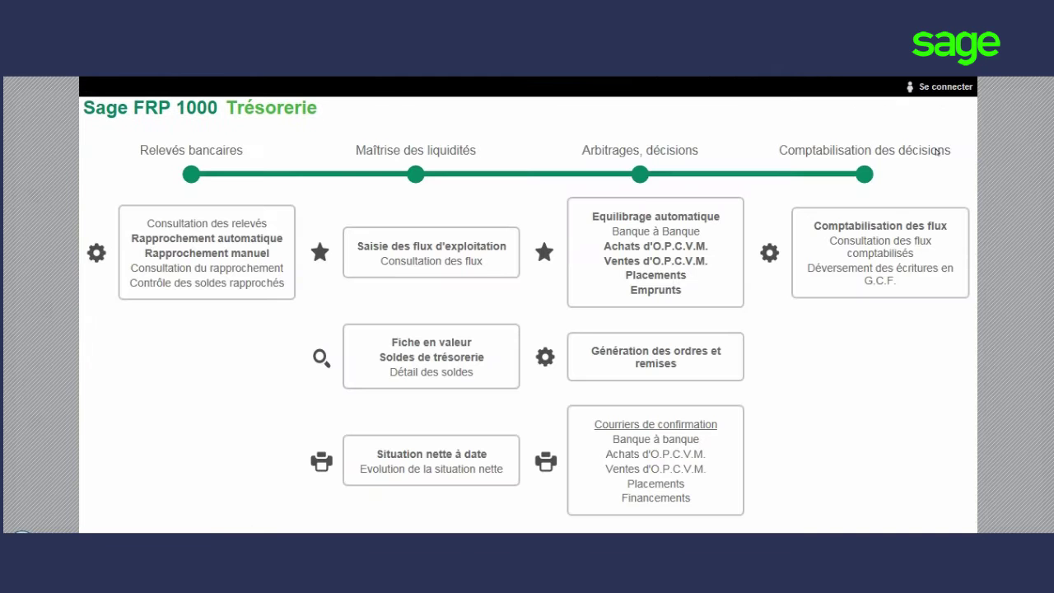
{"action": "left_click", "coordinate": [943, 86]}
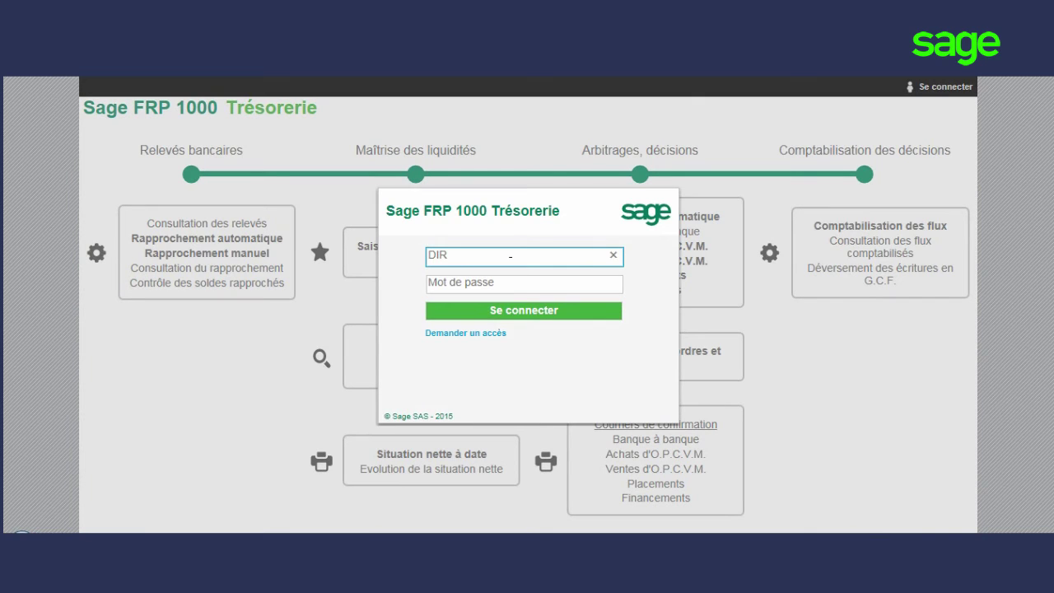
{"action": "left_click", "coordinate": [512, 310]}
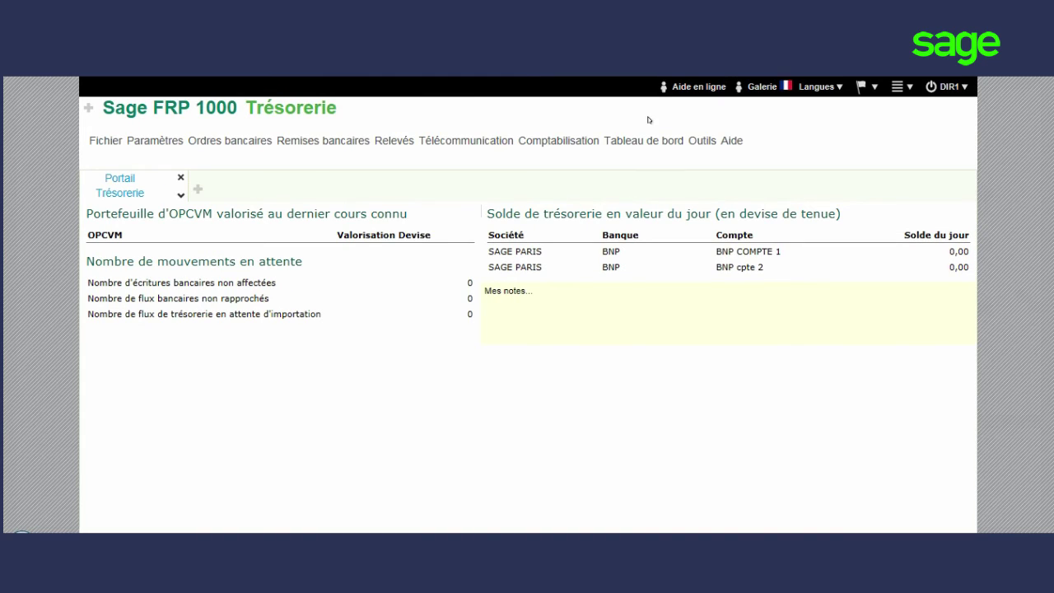
Open the Tableau de bord and launch the Validation des remises assistant for the remittances awaiting validation.
{"action": "left_click", "coordinate": [649, 140]}
{"action": "left_click", "coordinate": [652, 157]}
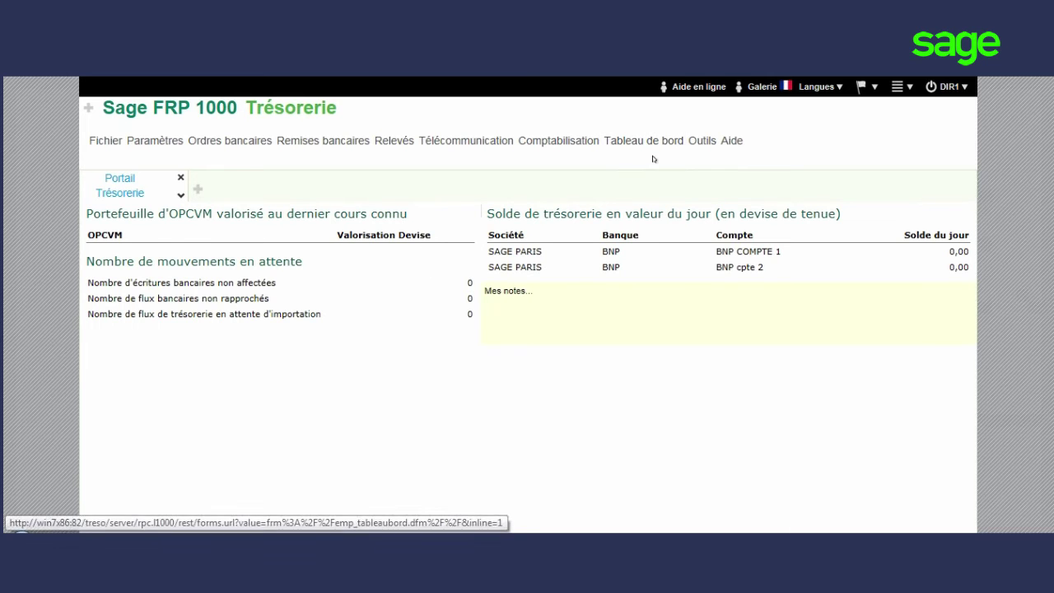
{"action": "scroll", "coordinate": [526, 305], "scroll_direction": "down", "scroll_amount": 5}
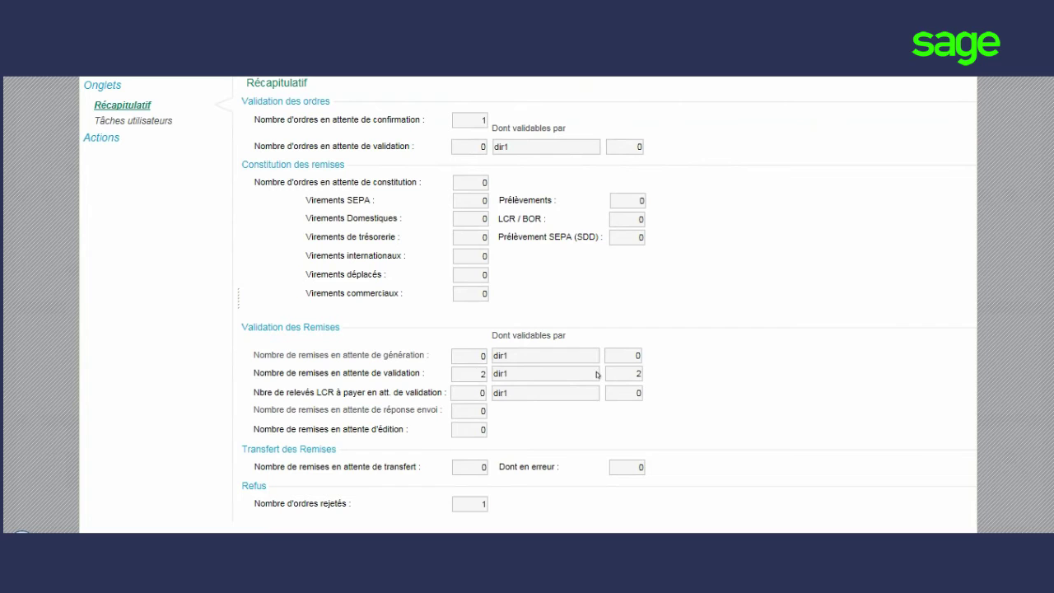
{"action": "left_click", "coordinate": [350, 376]}
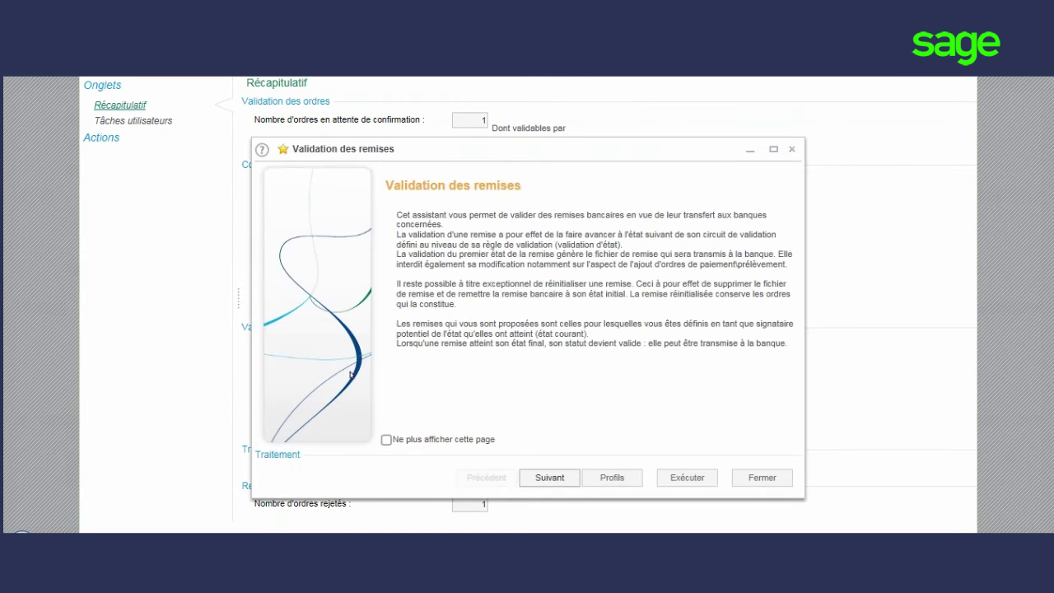
Load the remittances available in the Sélection des remises list and select the 1 000,00 Virement SEPA remittance.
{"action": "left_click", "coordinate": [541, 475]}
{"action": "left_click", "coordinate": [541, 476]}
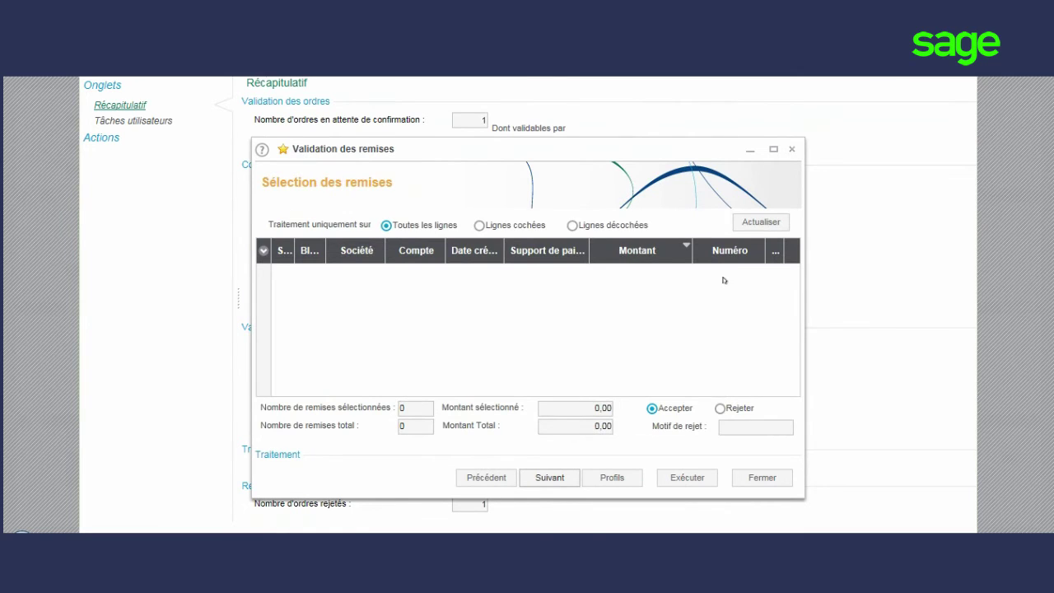
{"action": "left_click", "coordinate": [735, 221]}
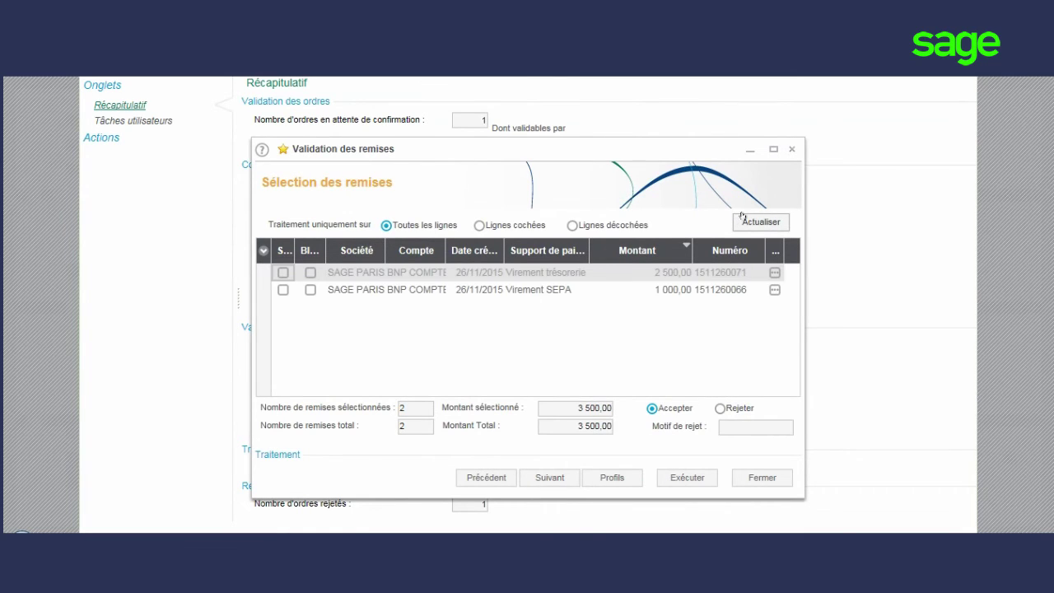
{"action": "left_click", "coordinate": [280, 291]}
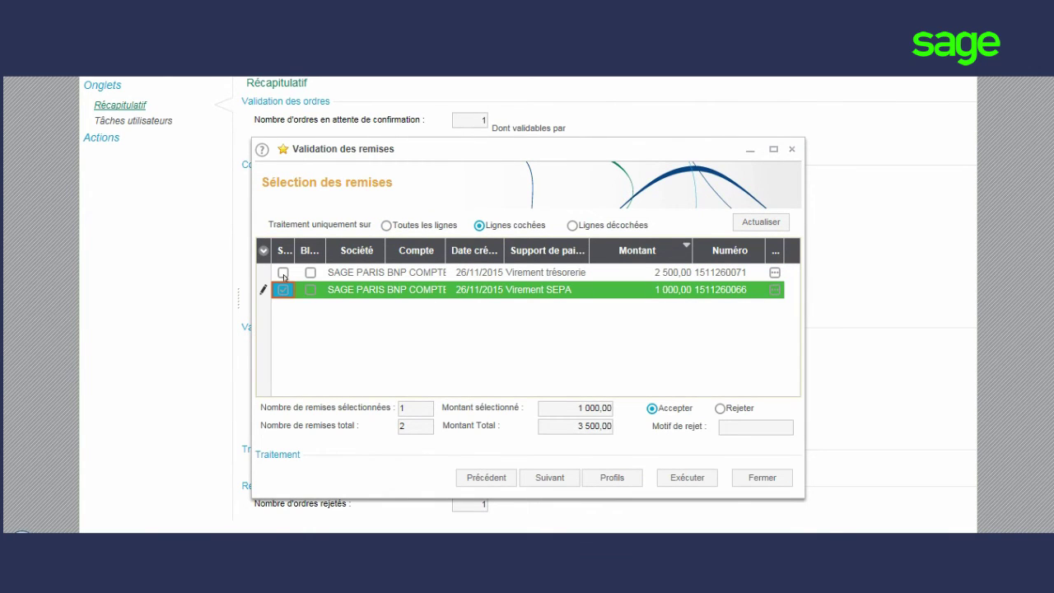
Review the 1 000,00 remittance's Suivi details and its attached Fact1000 invoice, and return to the remittance selection.
{"action": "left_click", "coordinate": [770, 289]}
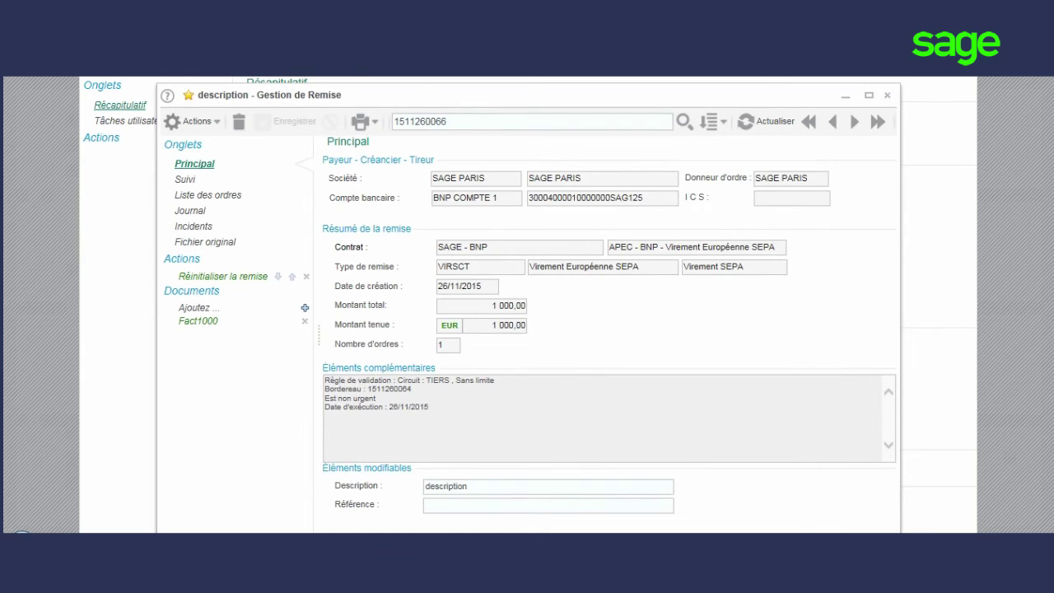
{"action": "left_click", "coordinate": [185, 180]}
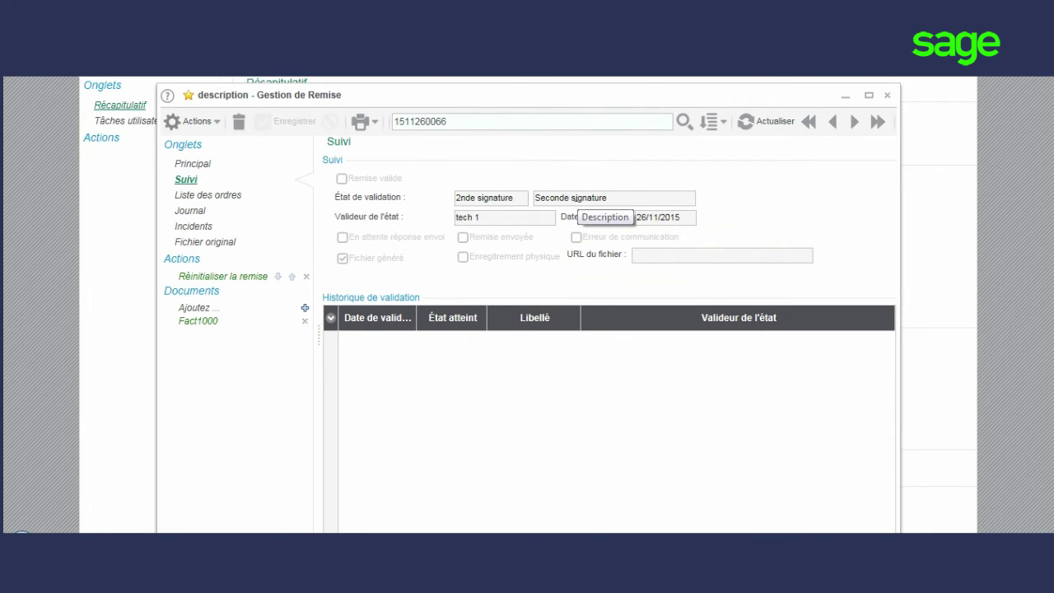
{"action": "left_click", "coordinate": [189, 321]}
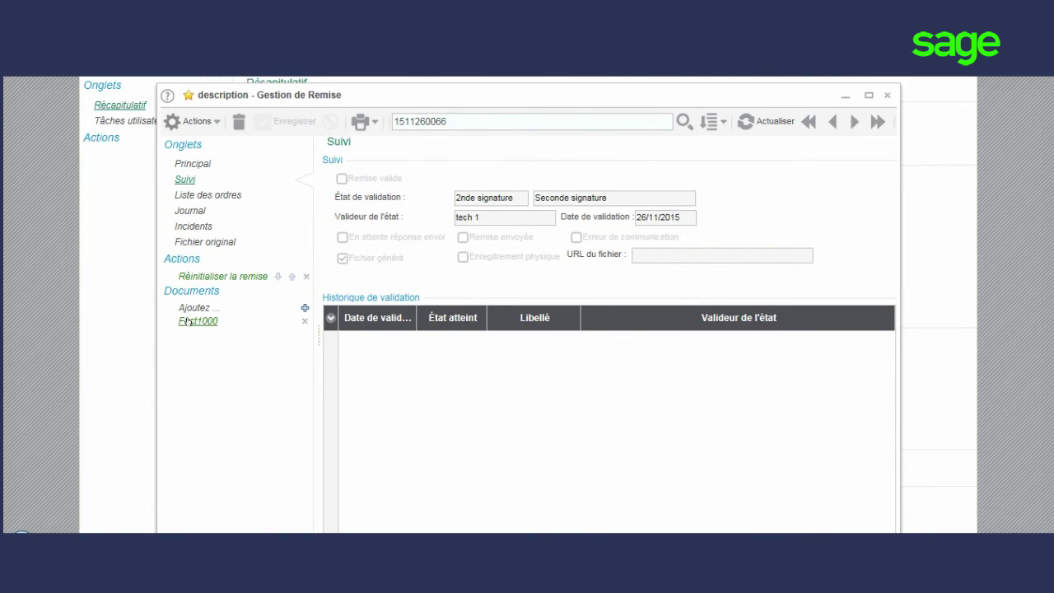
{"action": "left_click", "coordinate": [698, 513]}
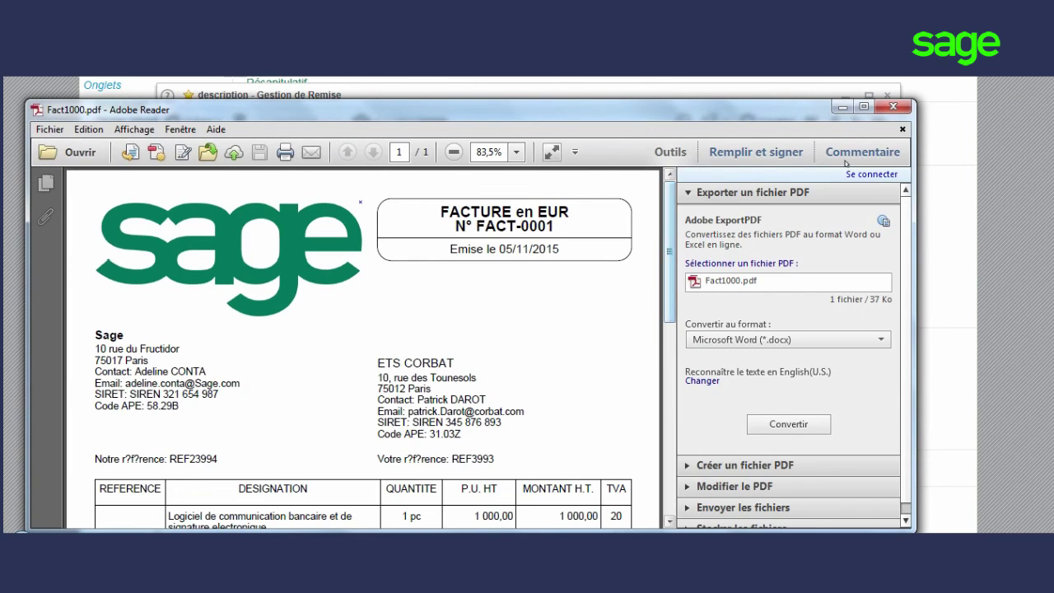
{"action": "left_click", "coordinate": [897, 105]}
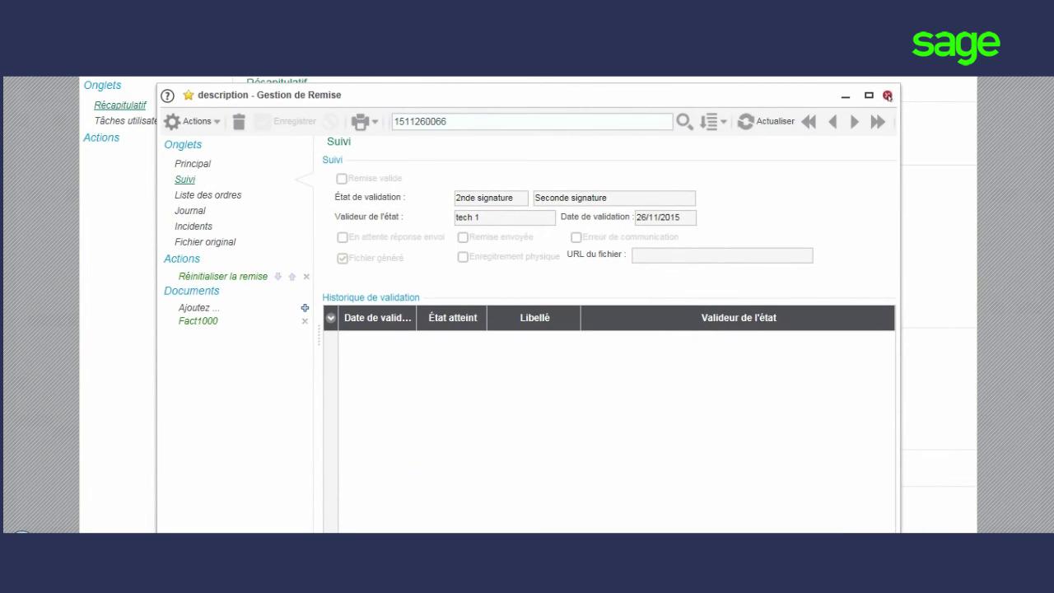
{"action": "left_click_drag", "start_coordinate": [888, 93], "coordinate": [889, 93]}
{"action": "left_click", "coordinate": [889, 95]}
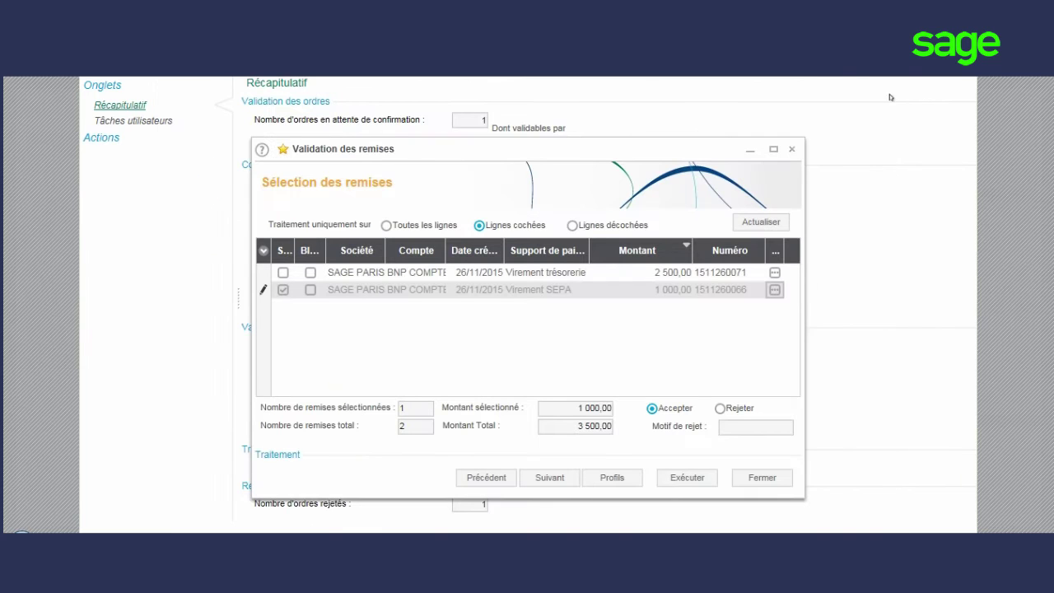
Add the 2 500,00 Virement trésorerie remittance to the selection and review its main details.
{"action": "left_click", "coordinate": [630, 273]}
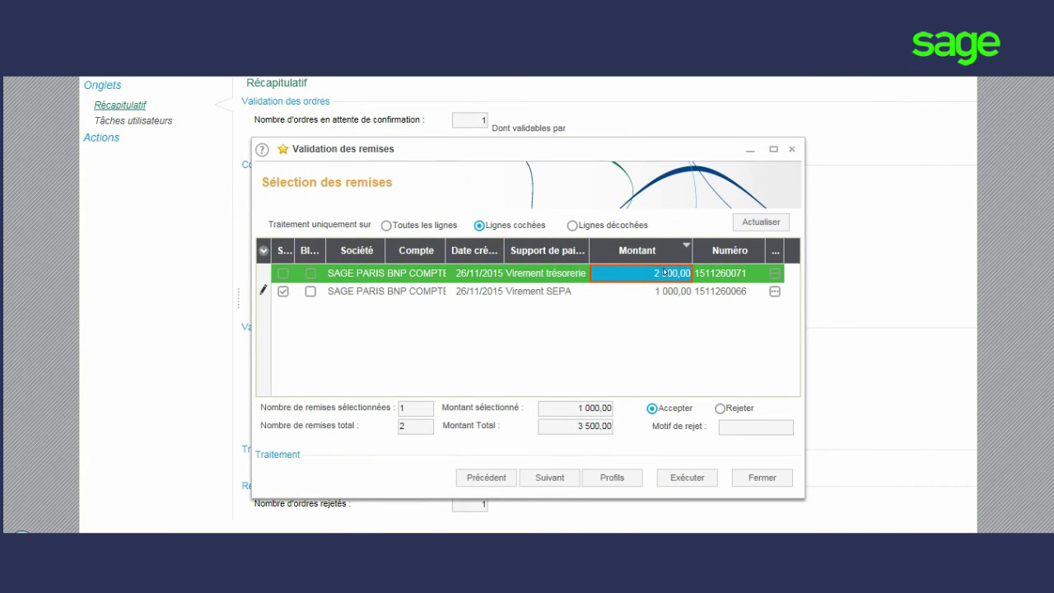
{"action": "left_click", "coordinate": [283, 272]}
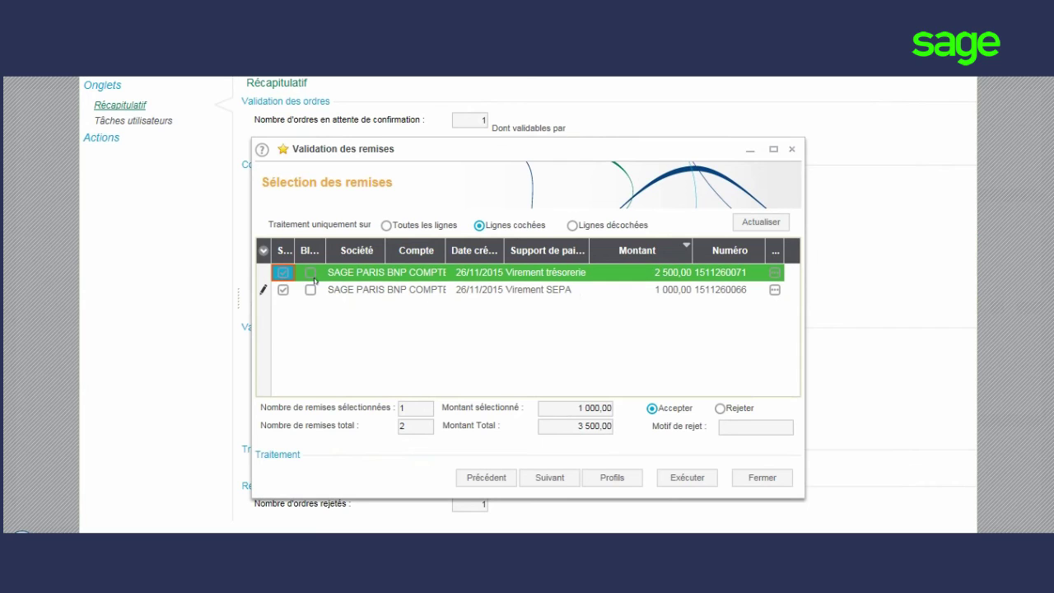
{"action": "left_click", "coordinate": [774, 272]}
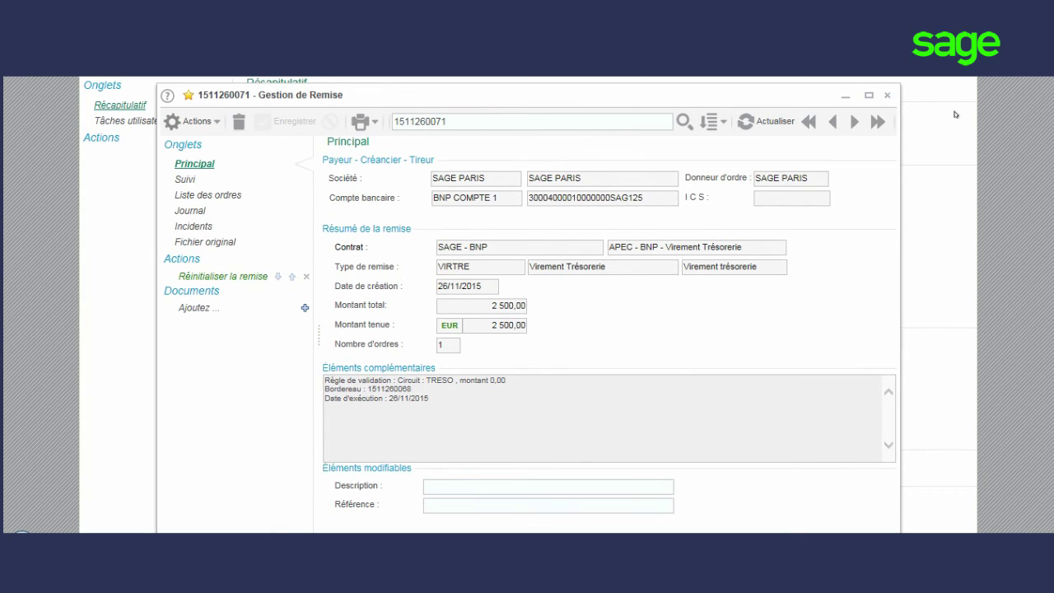
{"action": "left_click", "coordinate": [885, 95]}
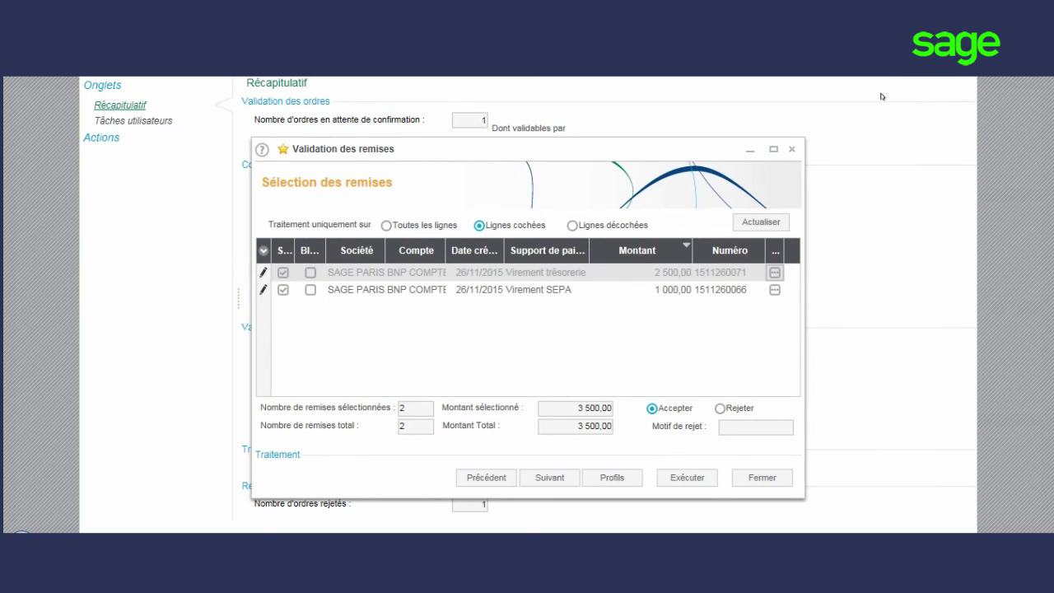
Execute the validation of both remittances, signing with the eToken password, and refresh the dashboard to check the remittance counts.
{"action": "left_click", "coordinate": [694, 478]}
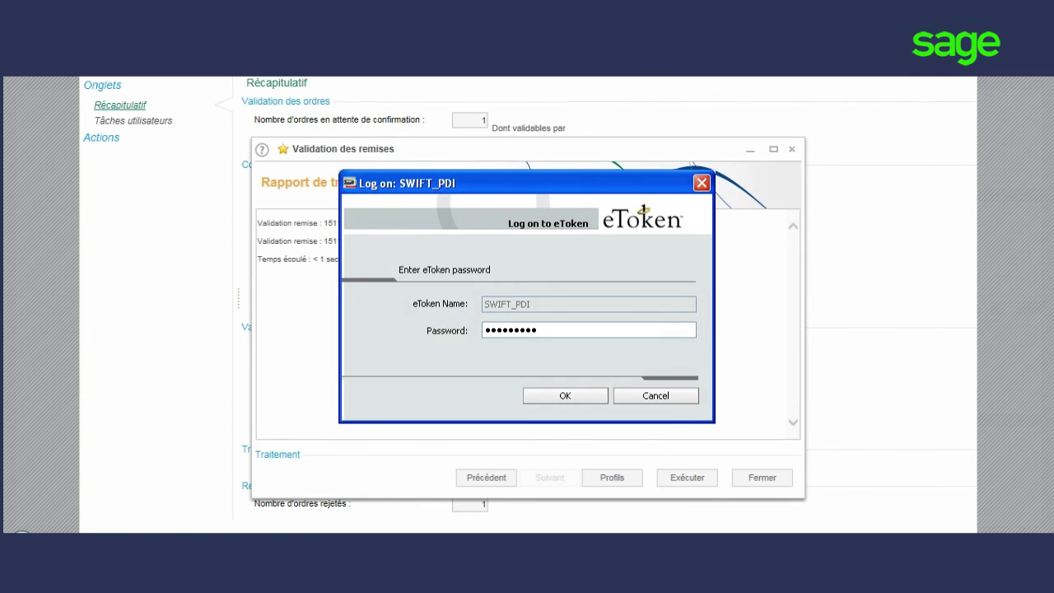
{"action": "left_click", "coordinate": [783, 483]}
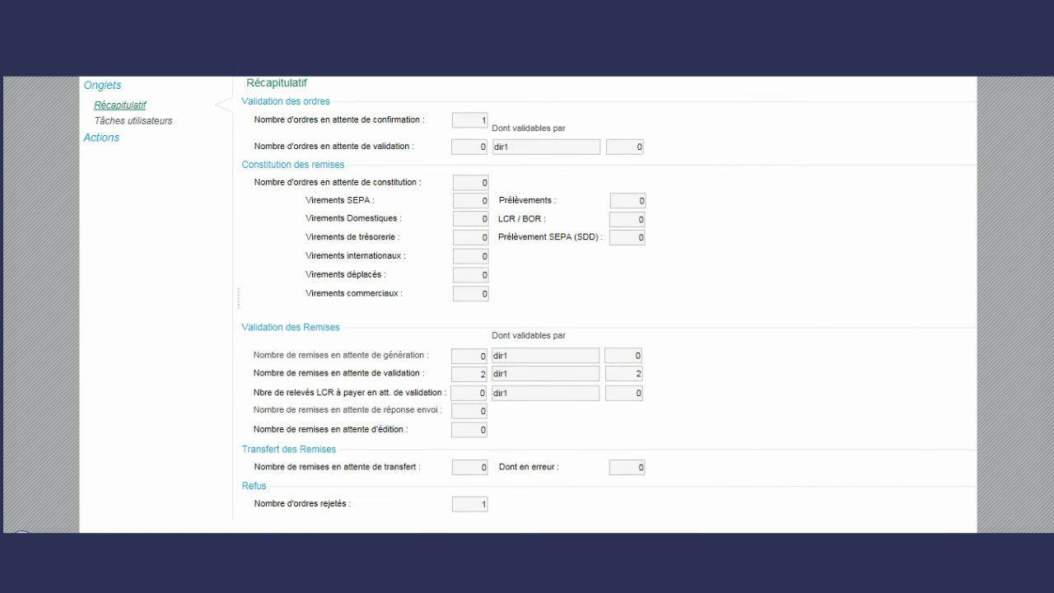
{"action": "left_click", "coordinate": [387, 237]}
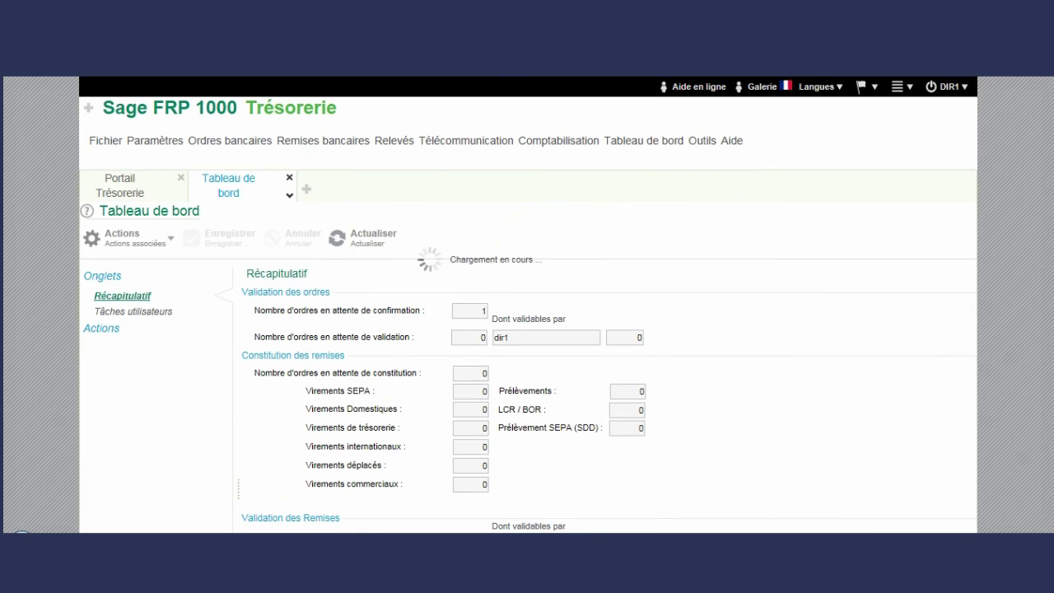
{"action": "scroll", "coordinate": [527, 304], "scroll_direction": "down", "scroll_amount": 5}
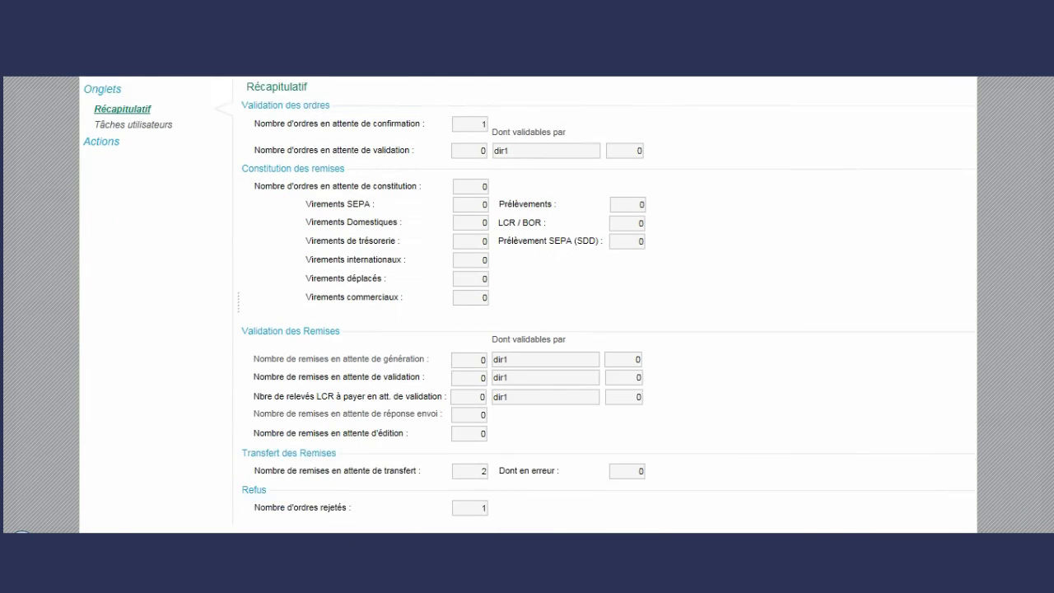